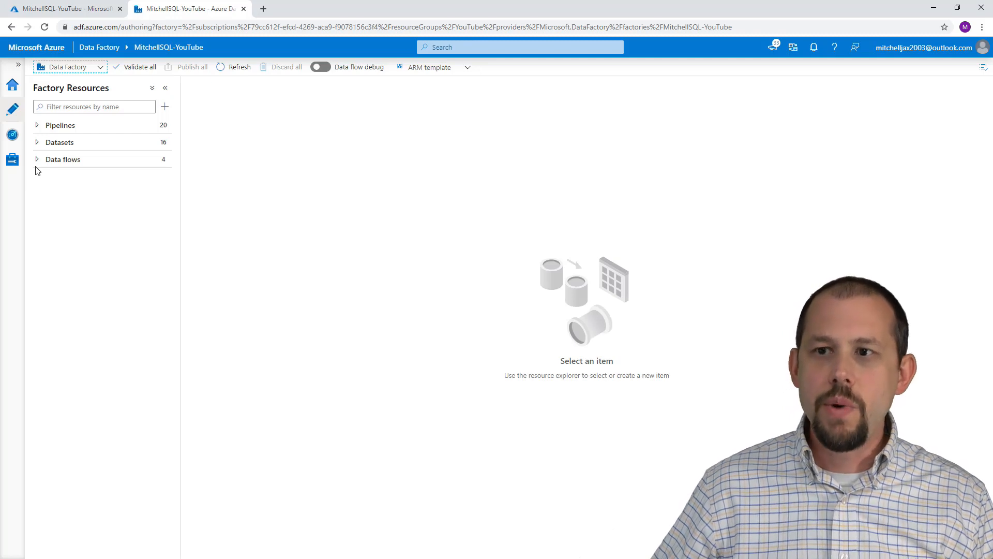
# Open the az_sql_AdventureWorksDW linked service for editing from the factory's linked services list
pyautogui.click(11, 161)
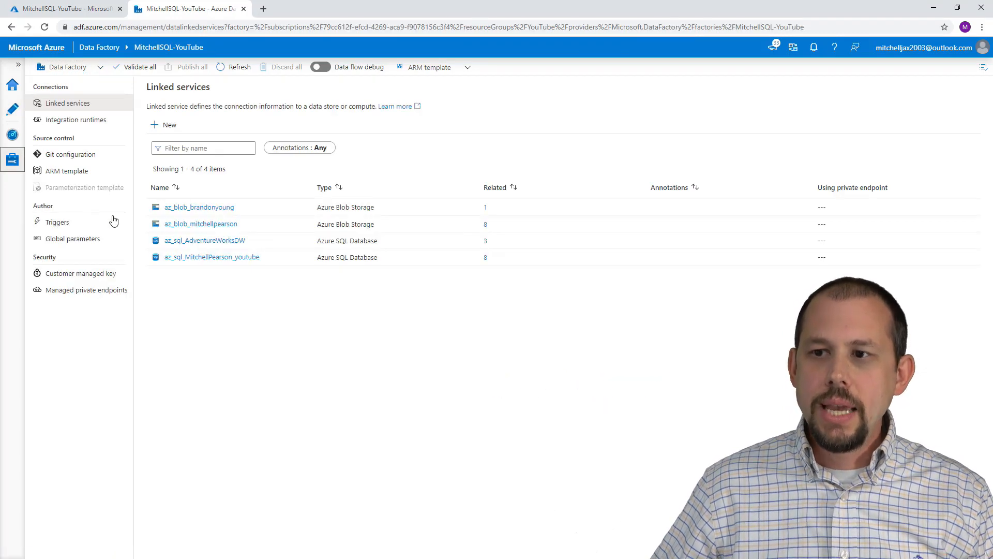
pyautogui.click(211, 241)
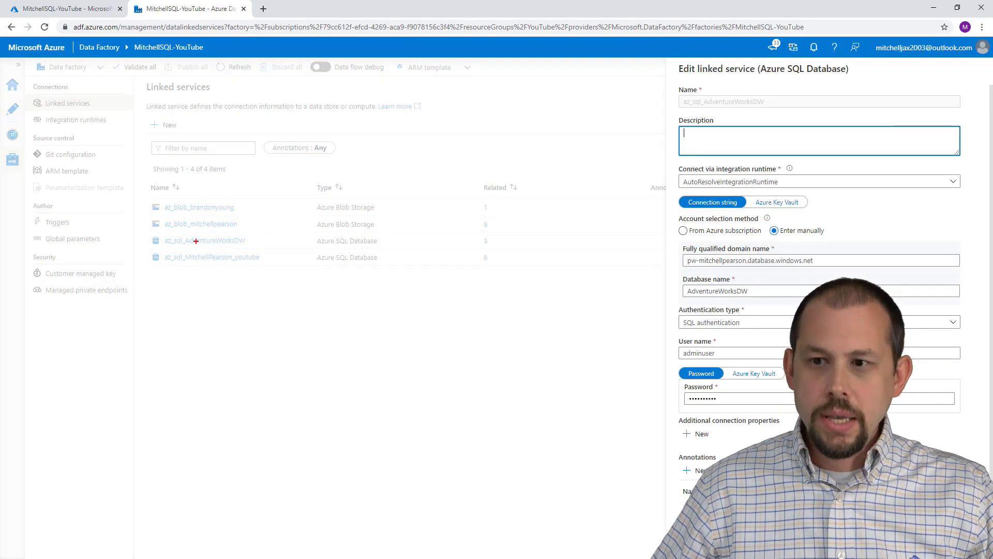
pyautogui.moveTo(271, 256); pyautogui.dragTo(271, 250)
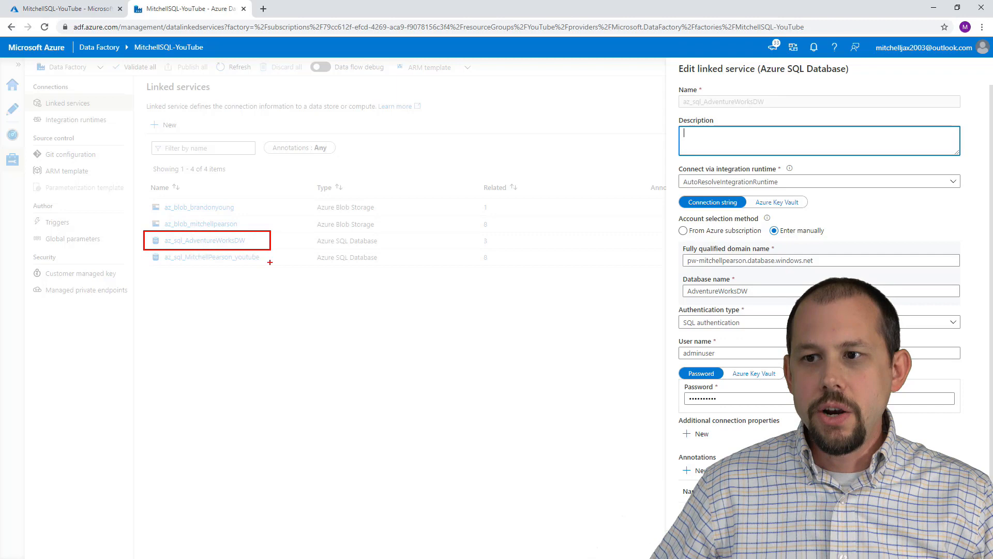
pyautogui.press('Escape')
pyautogui.press('Escape')
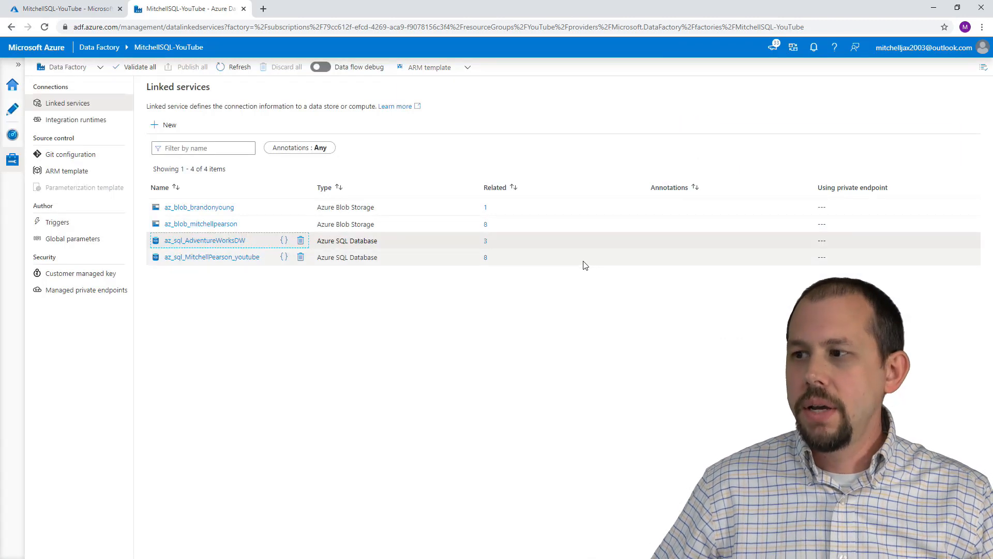
pyautogui.click(207, 241)
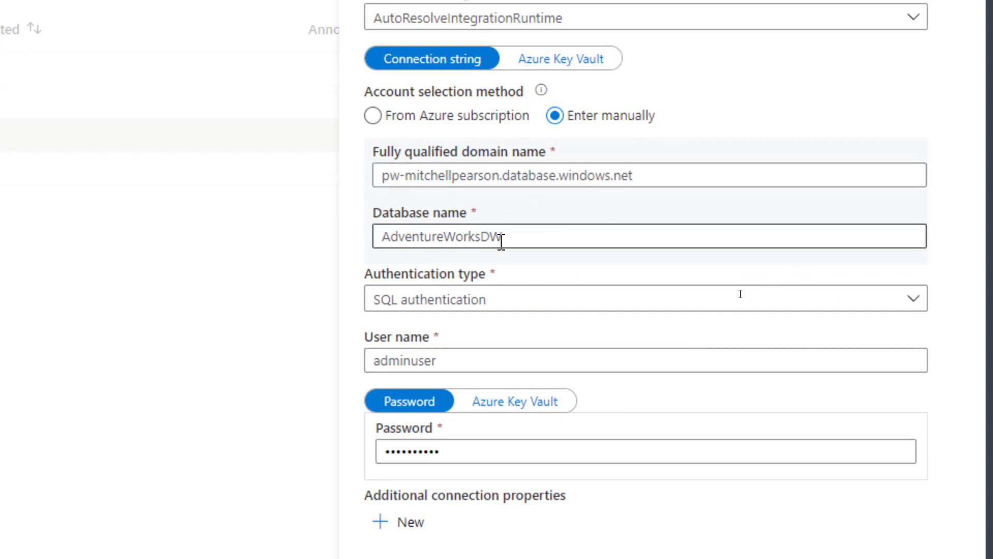
# Check the database name and authentication settings of the linked service and test its connection
pyautogui.moveTo(504, 236); pyautogui.dragTo(389, 236)
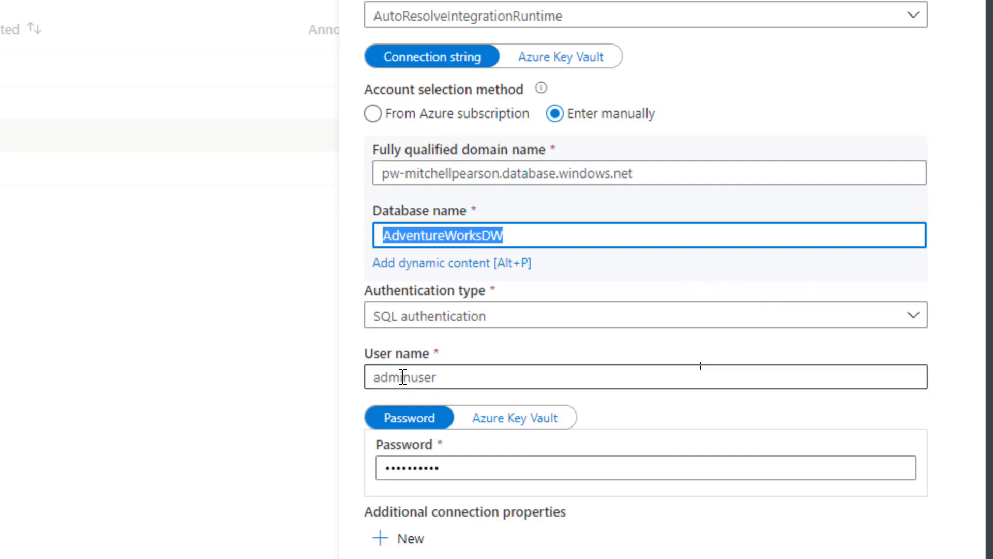
pyautogui.scroll(-3, 424, 465)
pyautogui.scroll(-2, 503, 503)
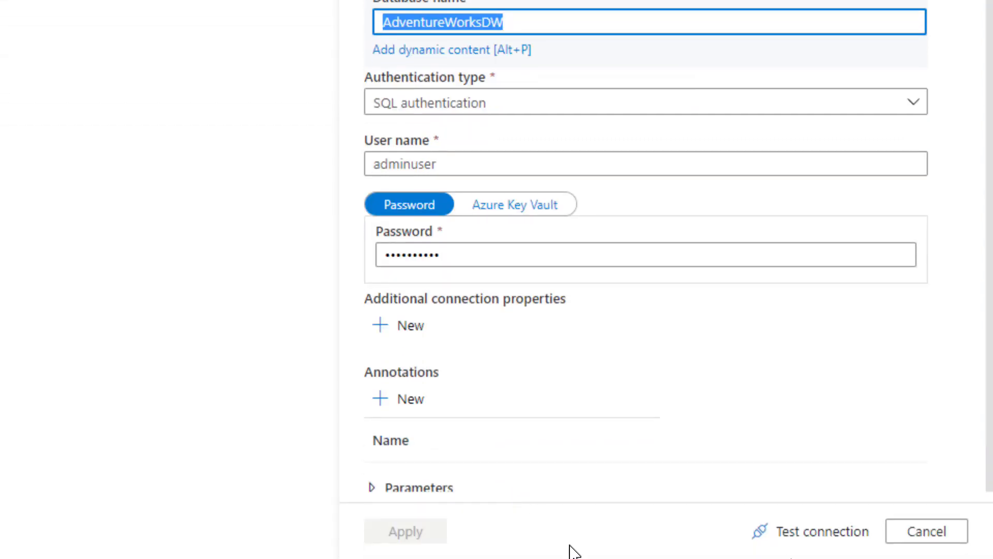
pyautogui.click(781, 537)
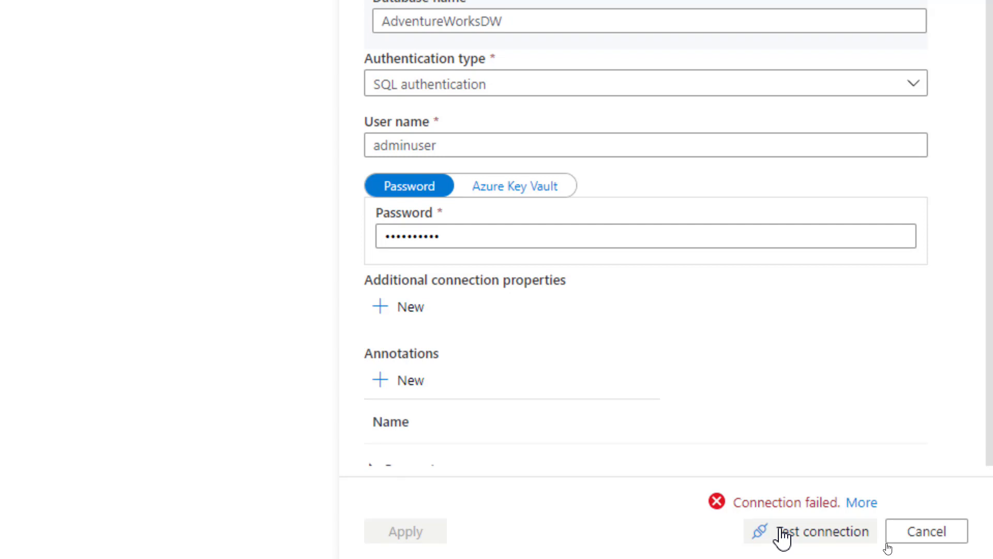
# Open the details of the connection test and highlight the client IP address in the message
pyautogui.click(860, 502)
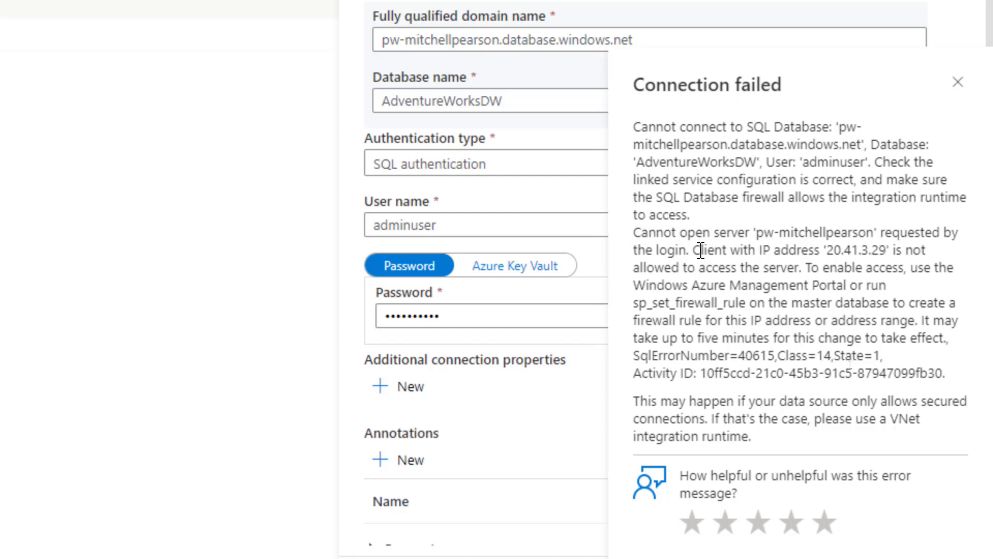
pyautogui.moveTo(698, 250); pyautogui.dragTo(896, 257)
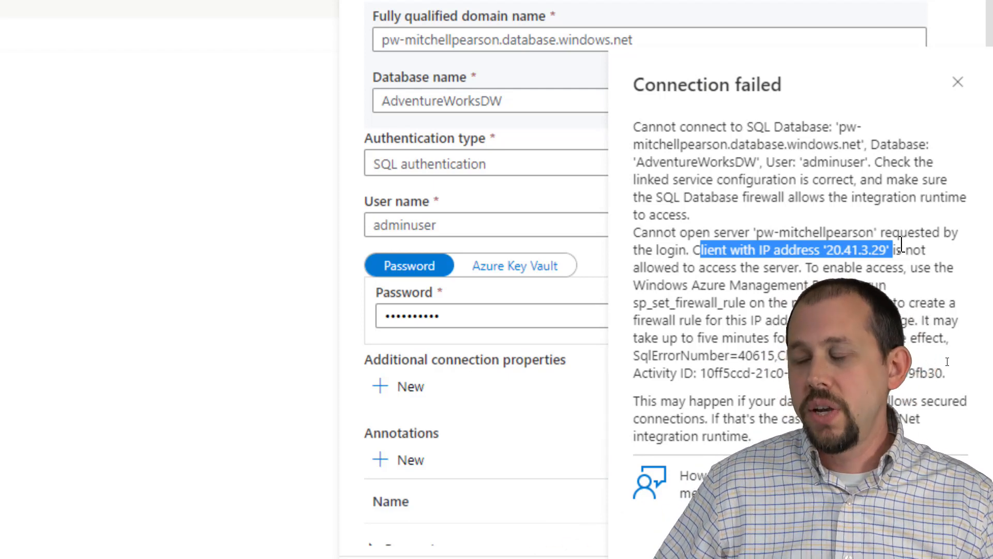
pyautogui.click(919, 381)
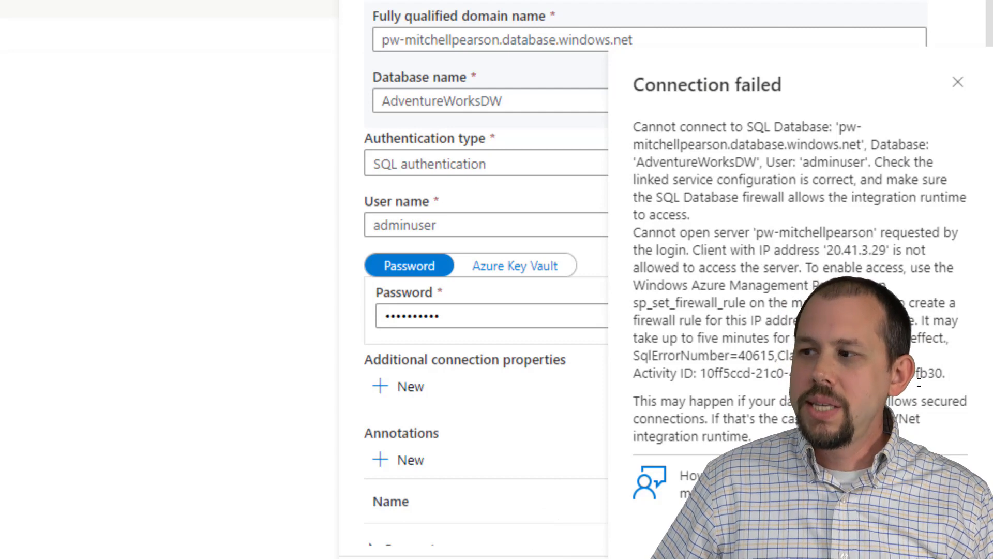
pyautogui.moveTo(824, 251); pyautogui.dragTo(891, 254)
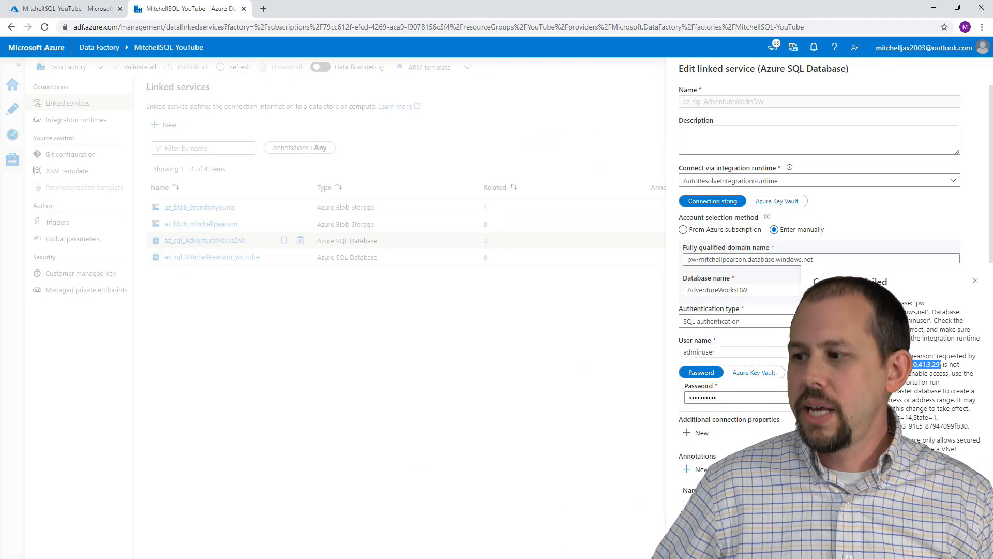
# Switch to the Azure portal and inspect the firewall and virtual network settings of the SQL server in the YouTube resource group
pyautogui.click(74, 10)
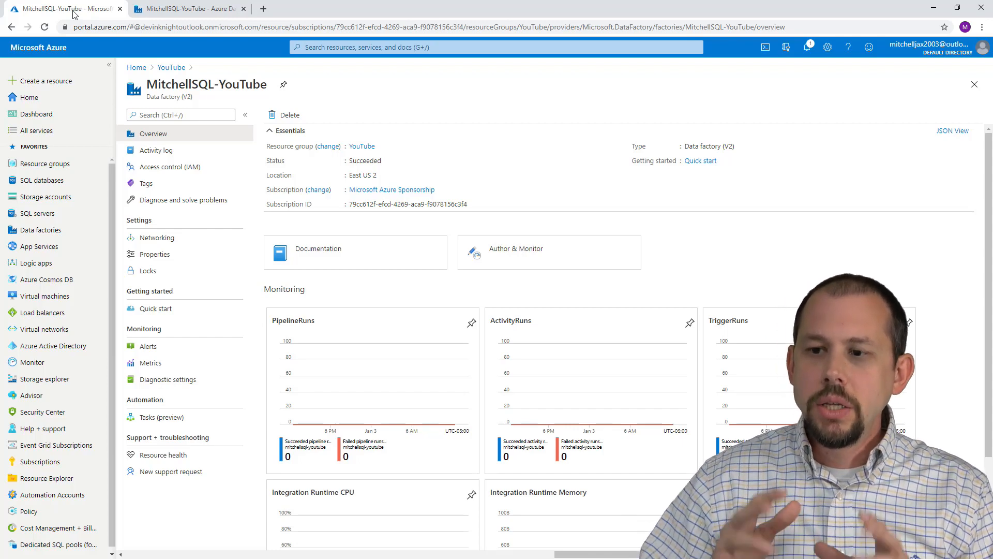
pyautogui.click(172, 68)
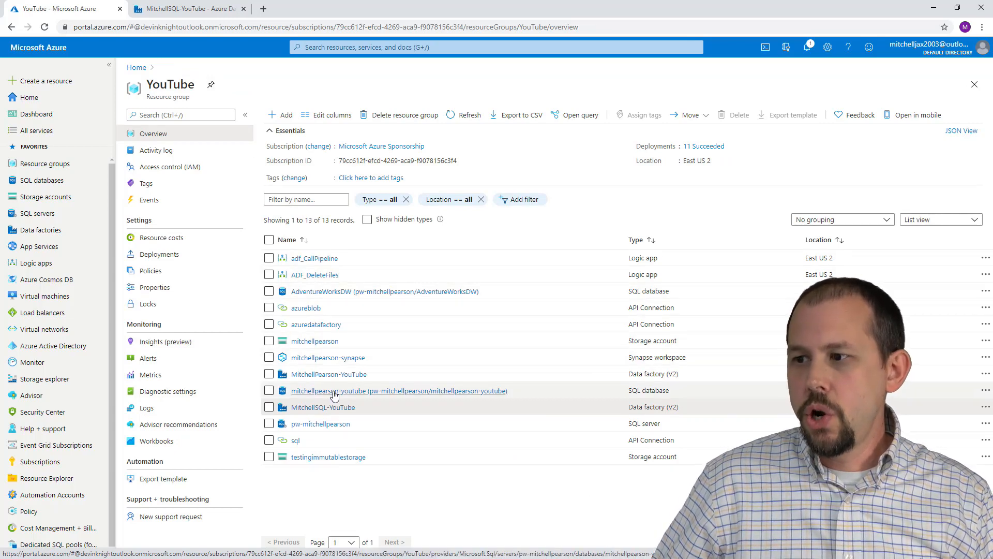
pyautogui.click(328, 424)
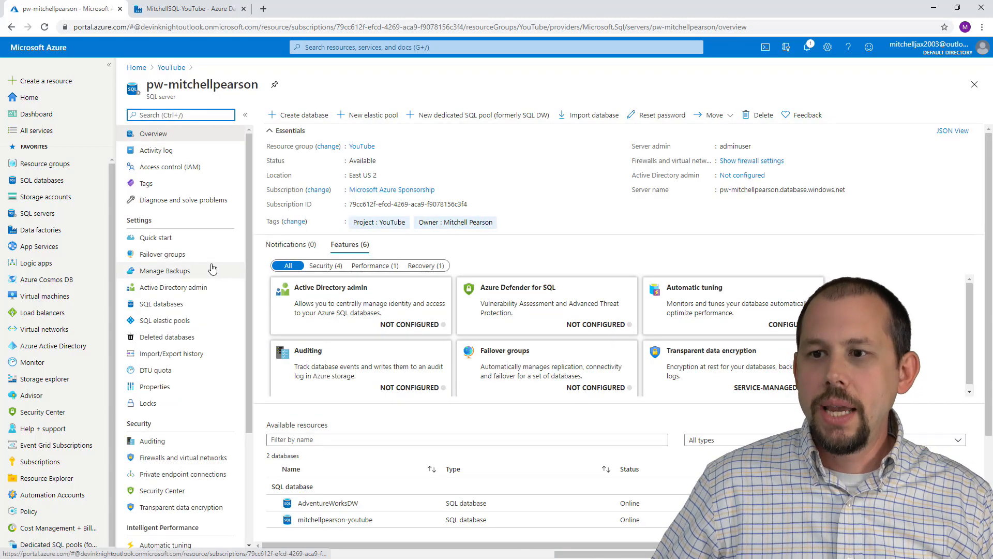
pyautogui.scroll(-1, 155, 435)
pyautogui.click(162, 411)
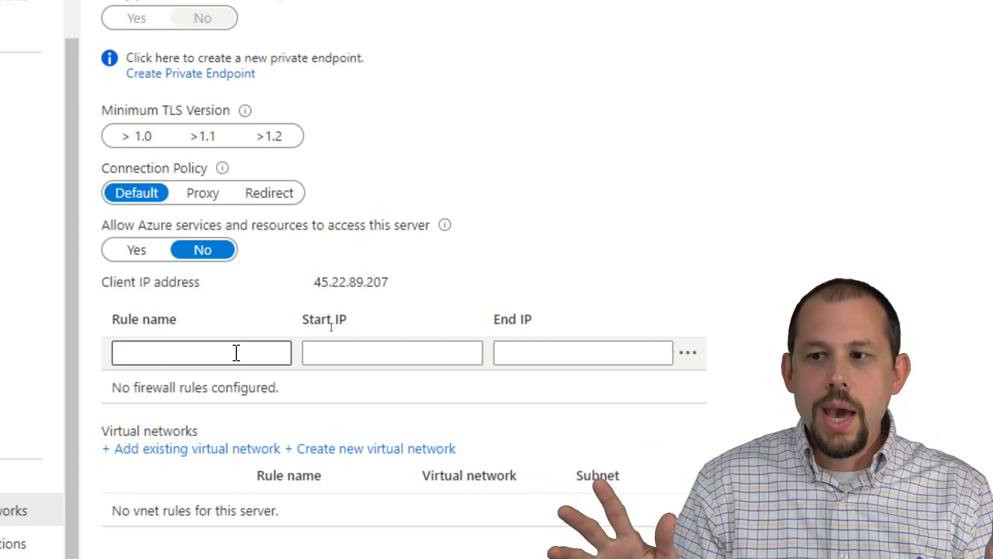
pyautogui.click(307, 356)
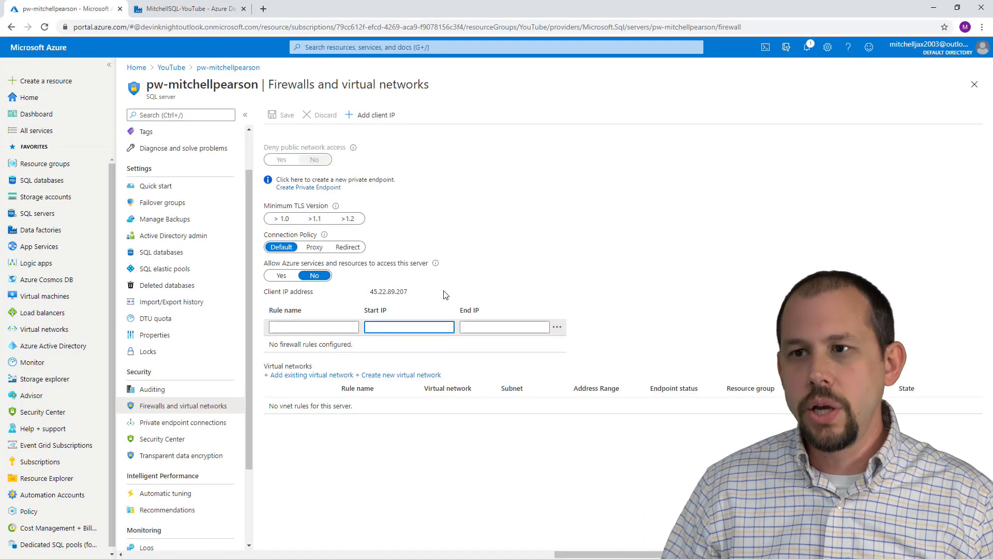
# Return to Data Factory, close the linked service editor without changes and view the managed private endpoints
pyautogui.click(197, 9)
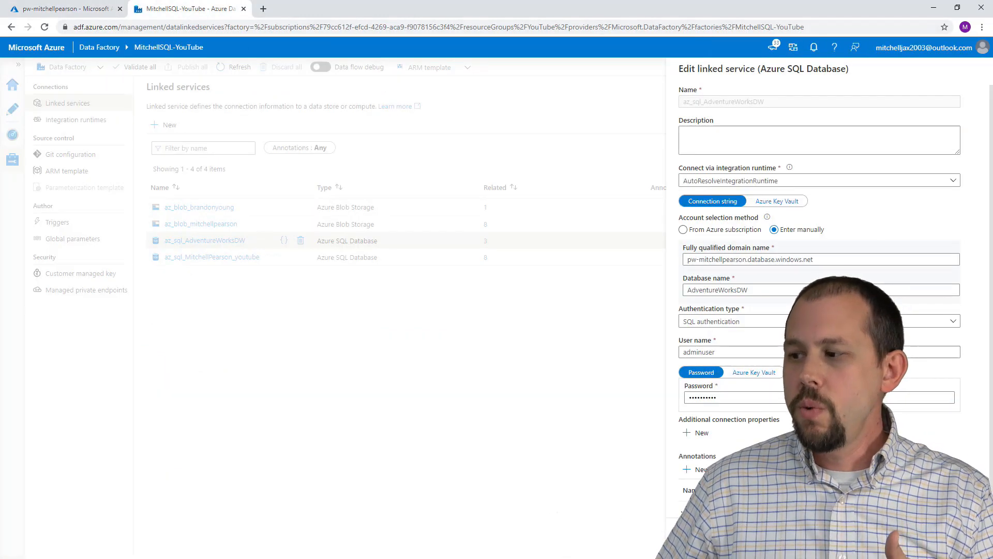
pyautogui.click(961, 538)
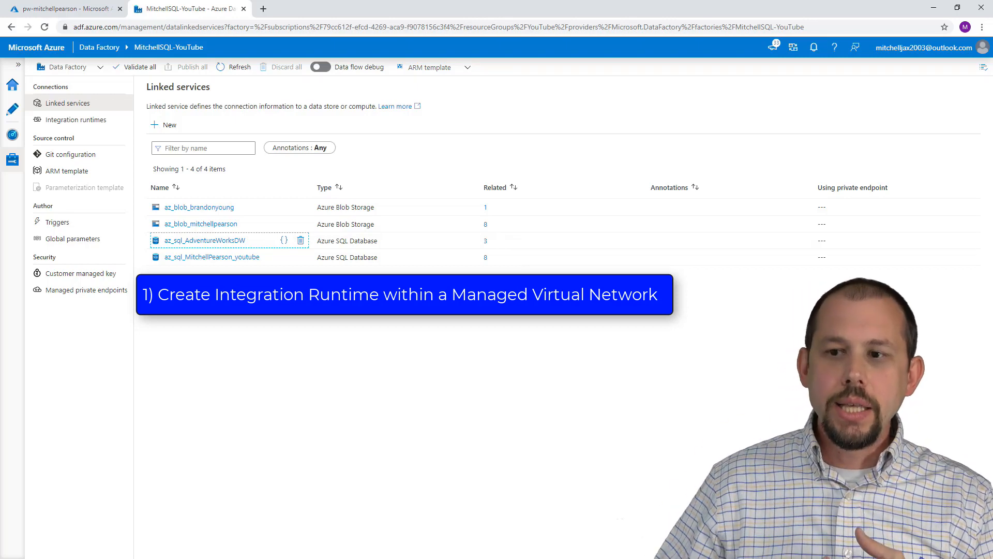
pyautogui.click(93, 292)
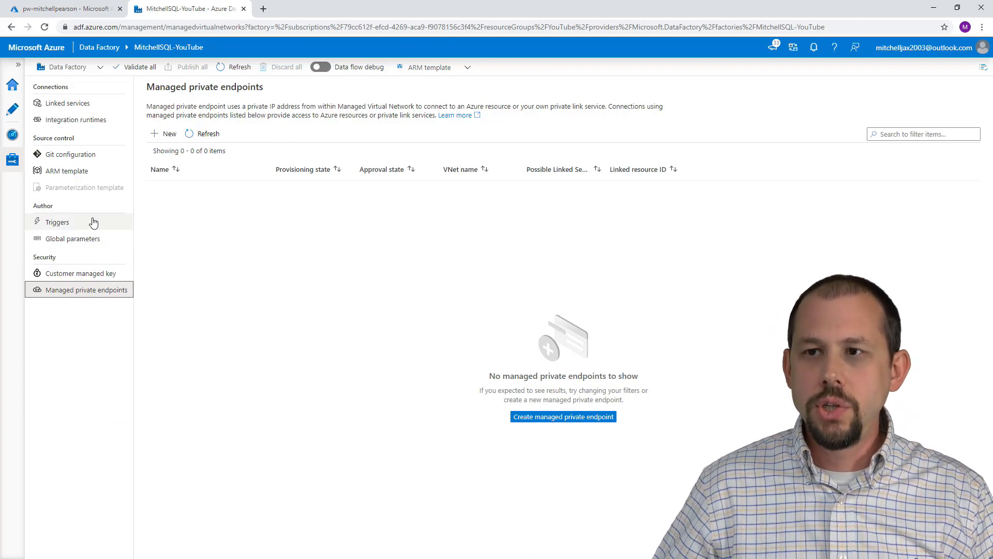
# Start a new integration runtime of the Azure, Self-Hosted kind with Azure as its network environment
pyautogui.click(59, 127)
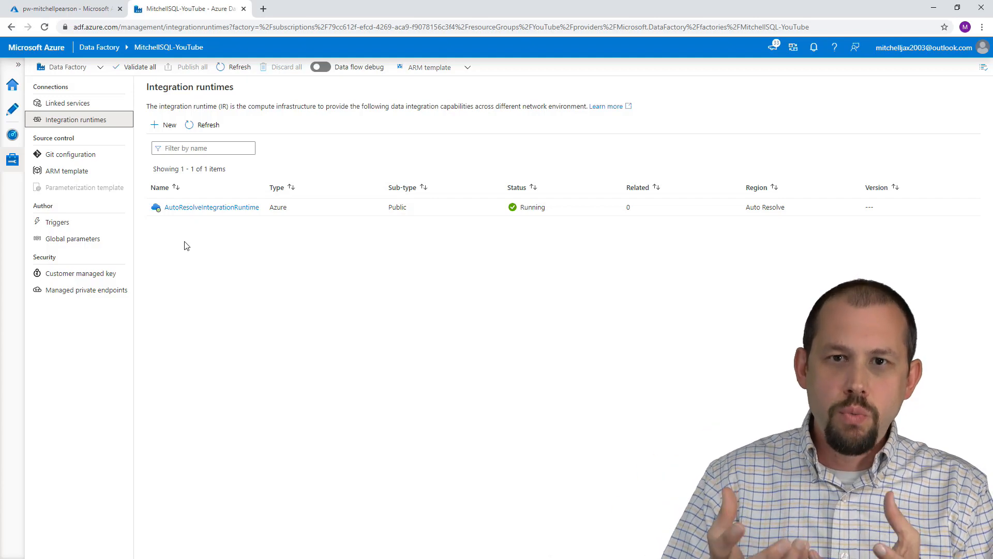
pyautogui.click(165, 128)
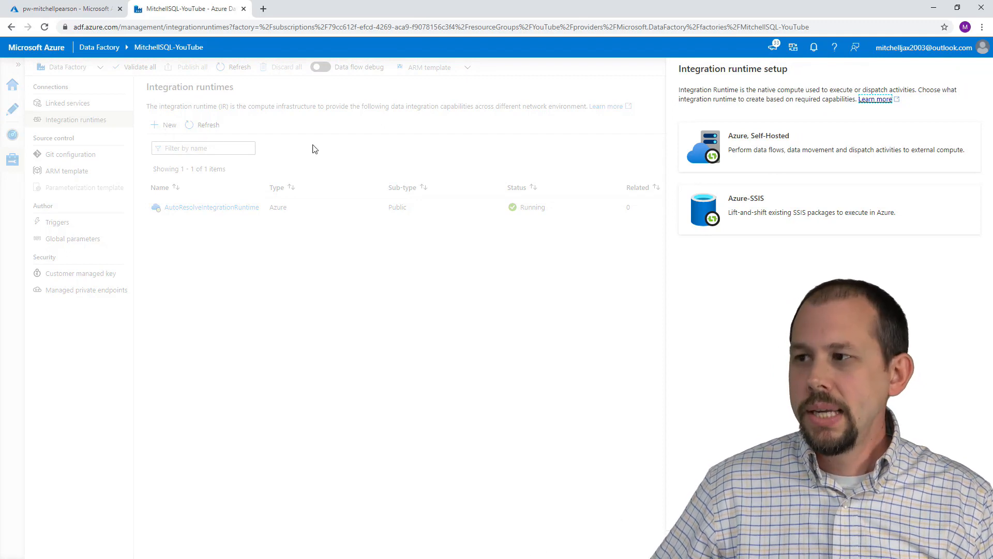
pyautogui.click(765, 149)
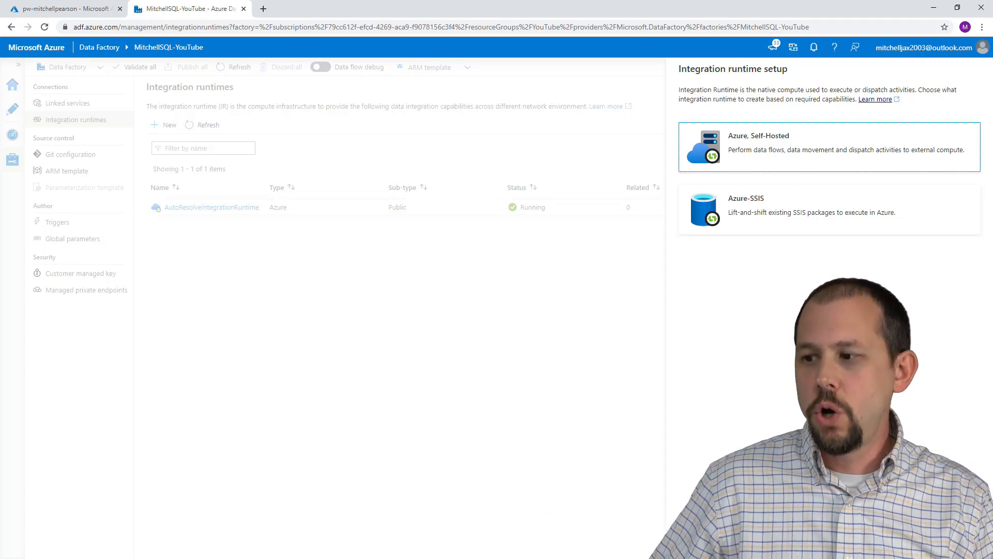
pyautogui.click(699, 543)
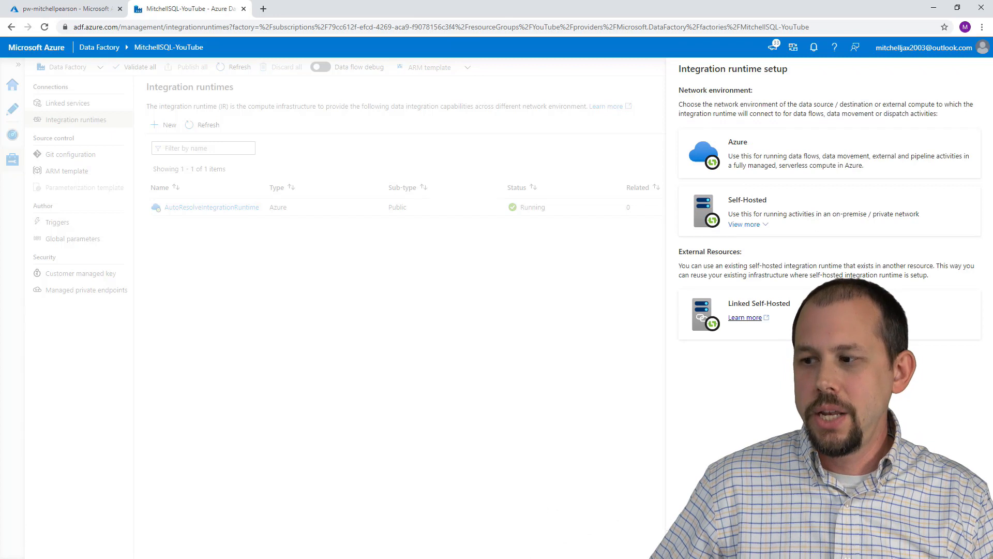
pyautogui.click(758, 167)
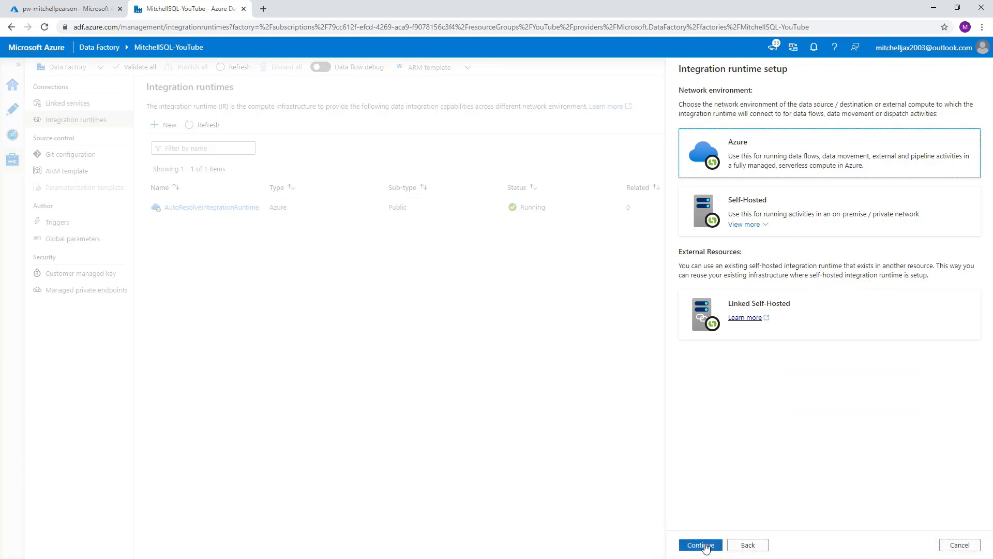
pyautogui.click(702, 546)
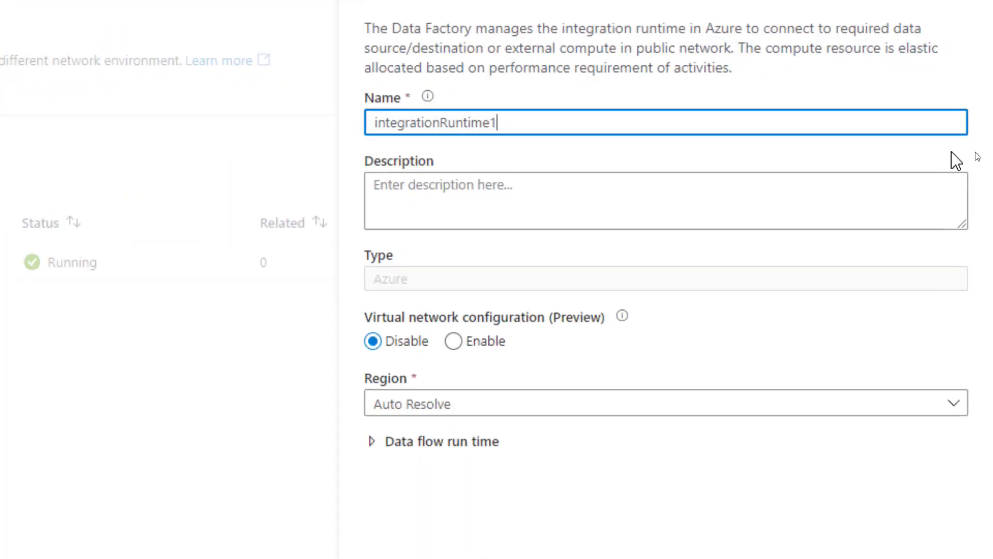
# Name the integration runtime AzureIR-ManagedVNet and enable its virtual network configuration
pyautogui.moveTo(546, 123); pyautogui.dragTo(357, 122)
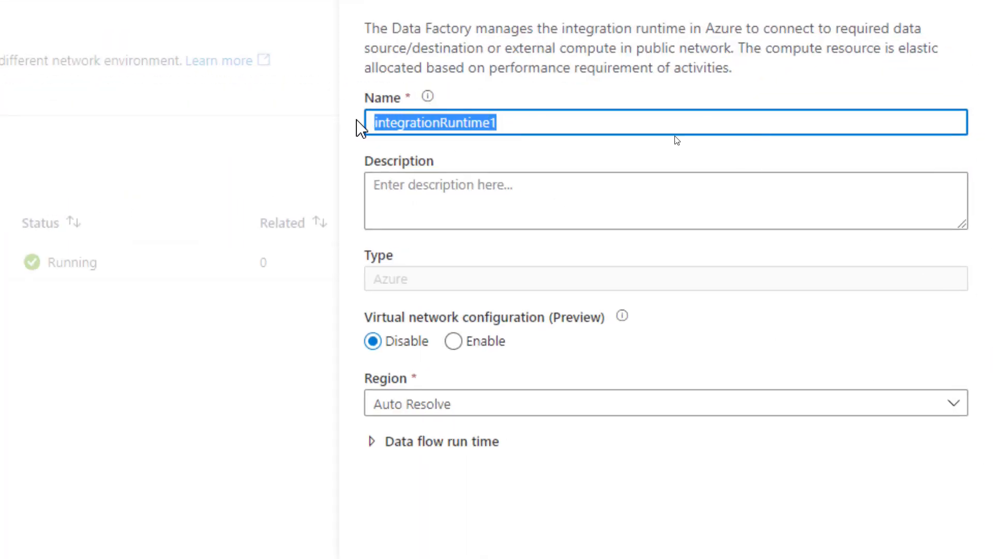
pyautogui.write('AzureIR')
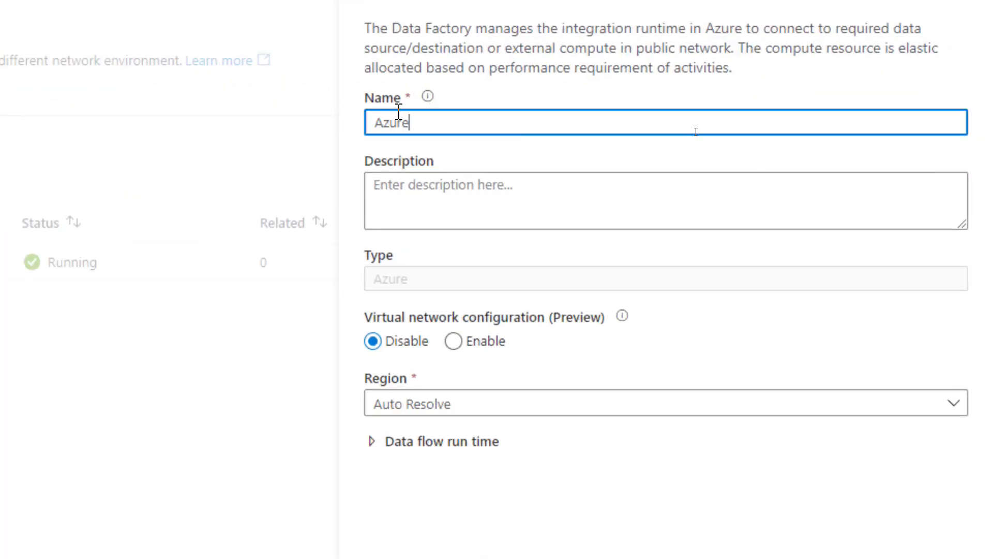
pyautogui.write('-ManagedVNet')
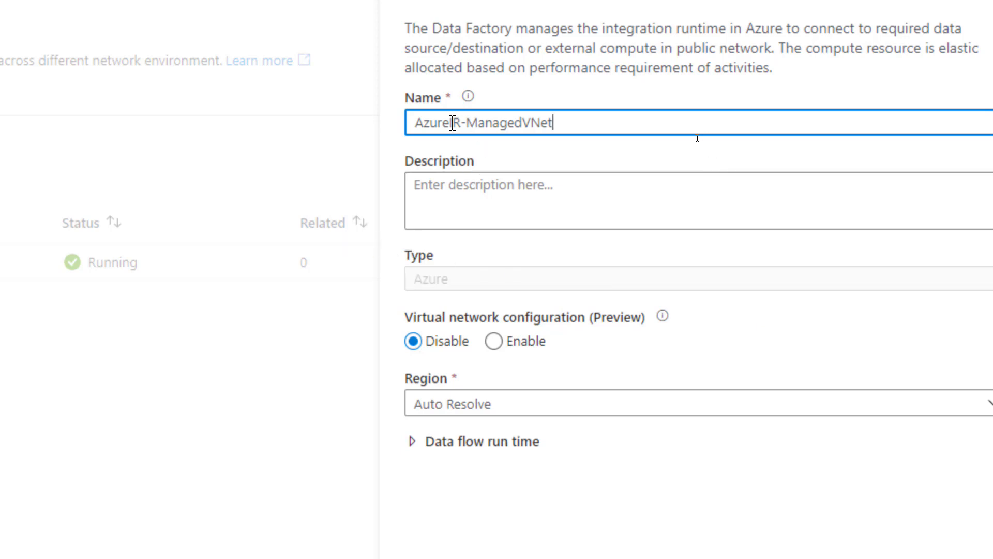
pyautogui.moveTo(424, 123); pyautogui.dragTo(595, 126)
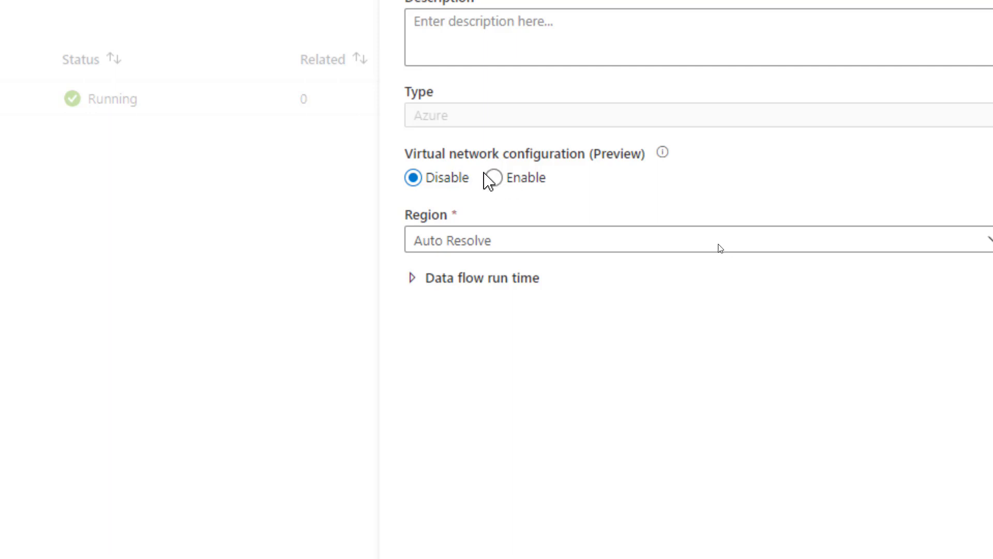
pyautogui.click(499, 185)
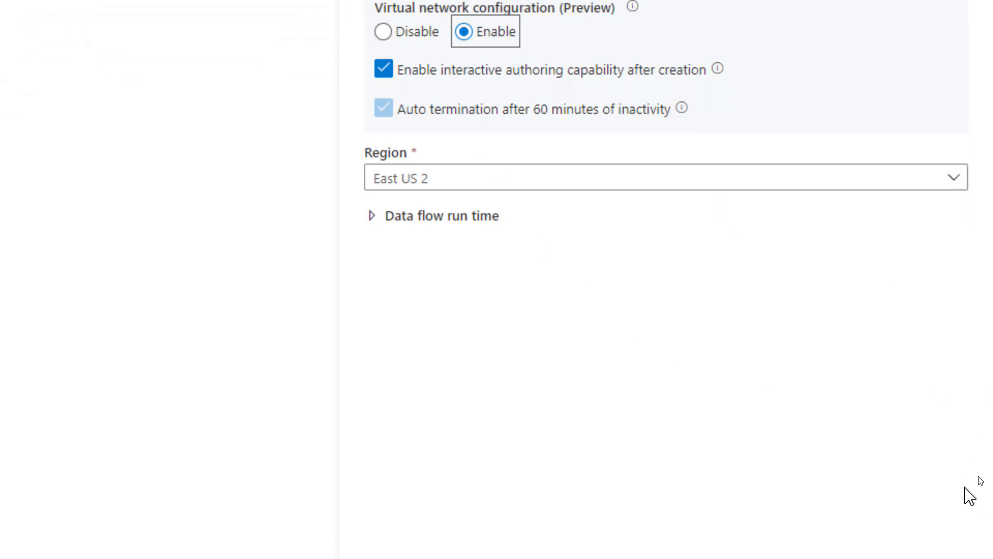
pyautogui.moveTo(718, 69)
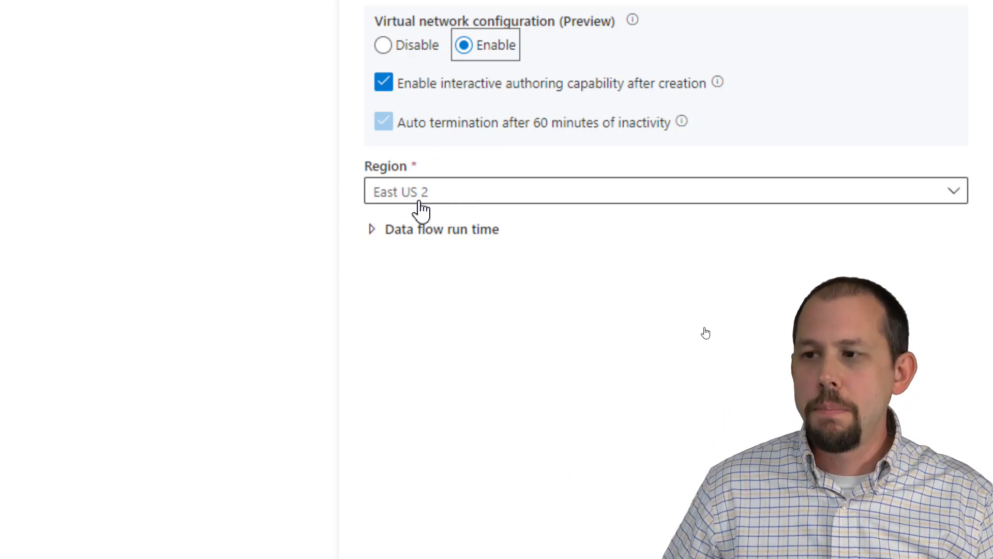
# Expand the data flow run time settings, review the compute type, core count and time to live, and collapse them
pyautogui.click(371, 229)
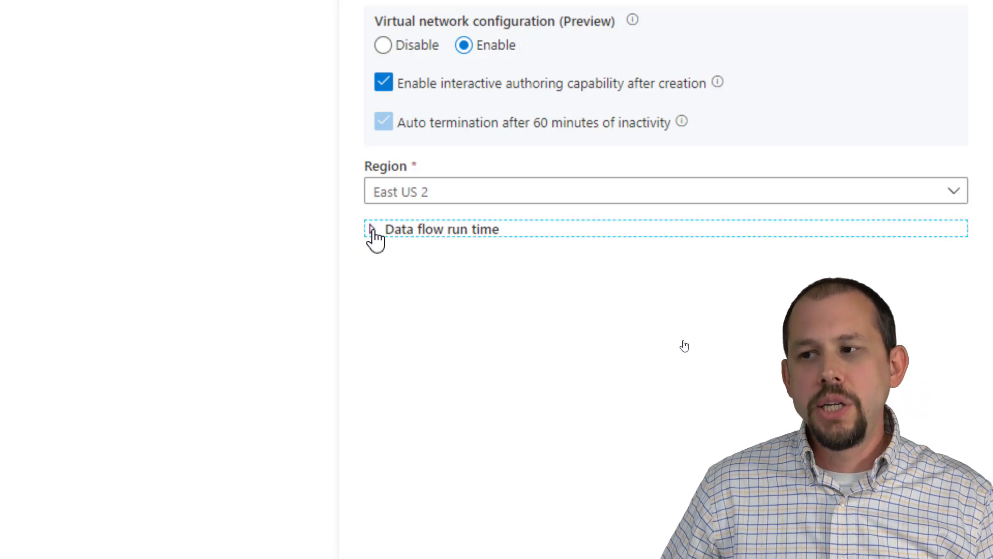
pyautogui.scroll(-2, 391, 258)
pyautogui.scroll(-1, 666, 279)
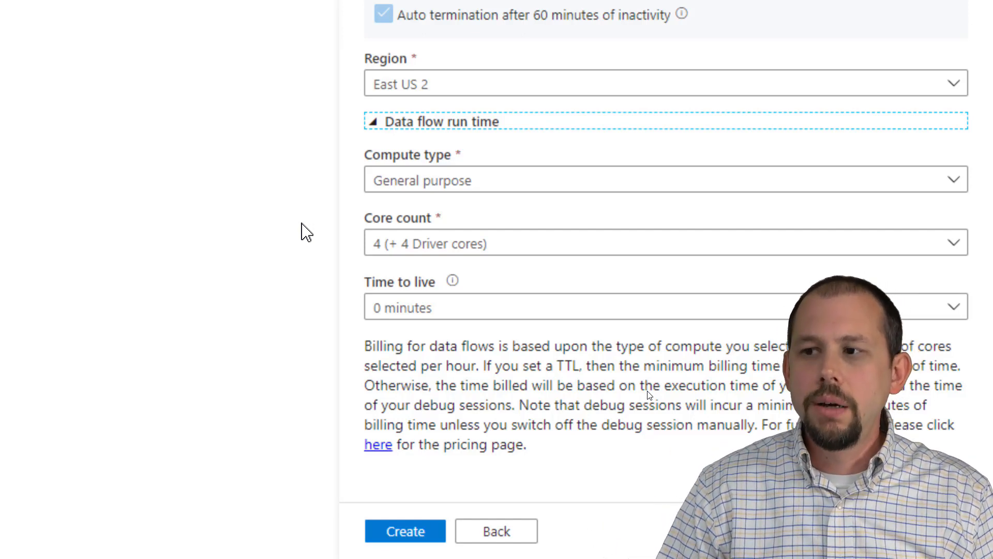
pyautogui.click(371, 121)
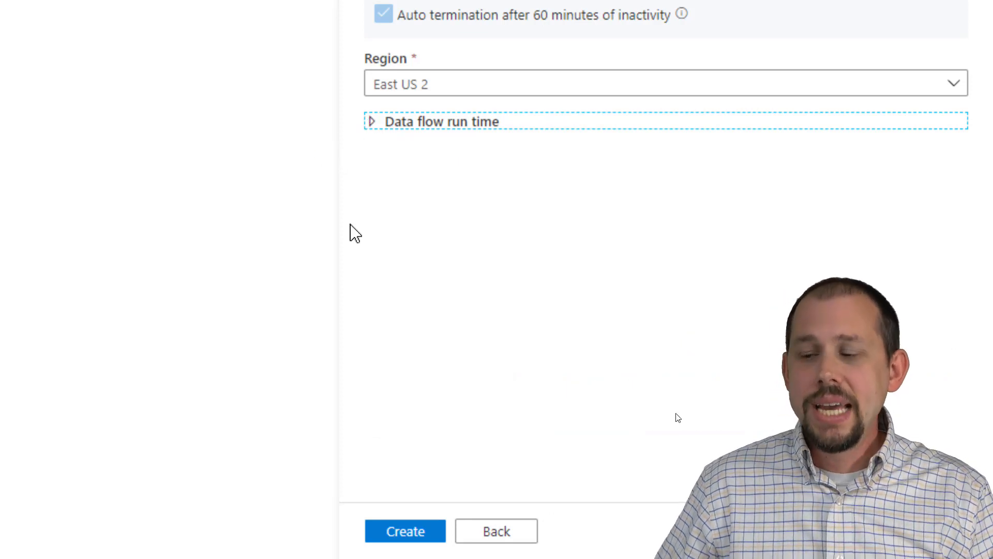
# Create the configured integration runtime and start a new managed private endpoint for Azure SQL Database
pyautogui.click(421, 539)
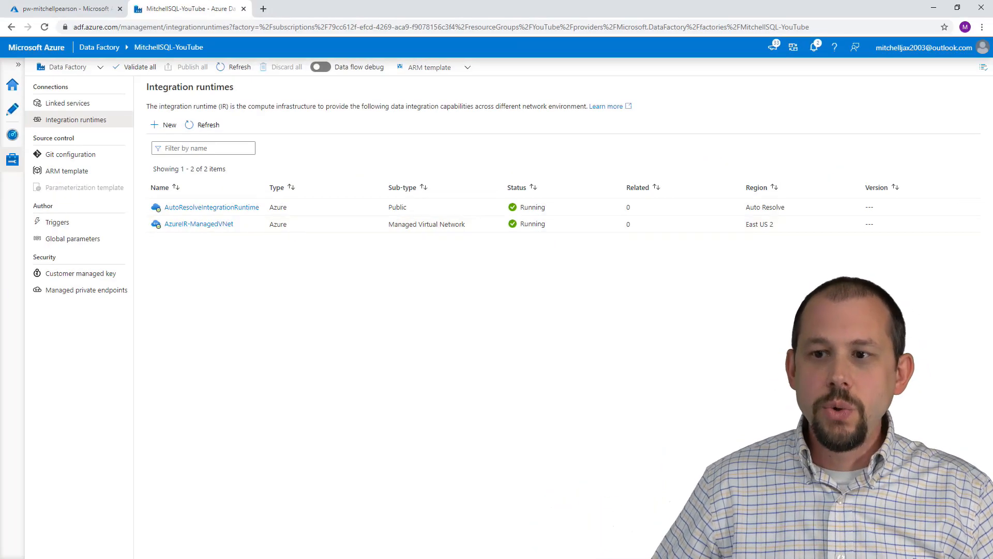
pyautogui.click(42, 290)
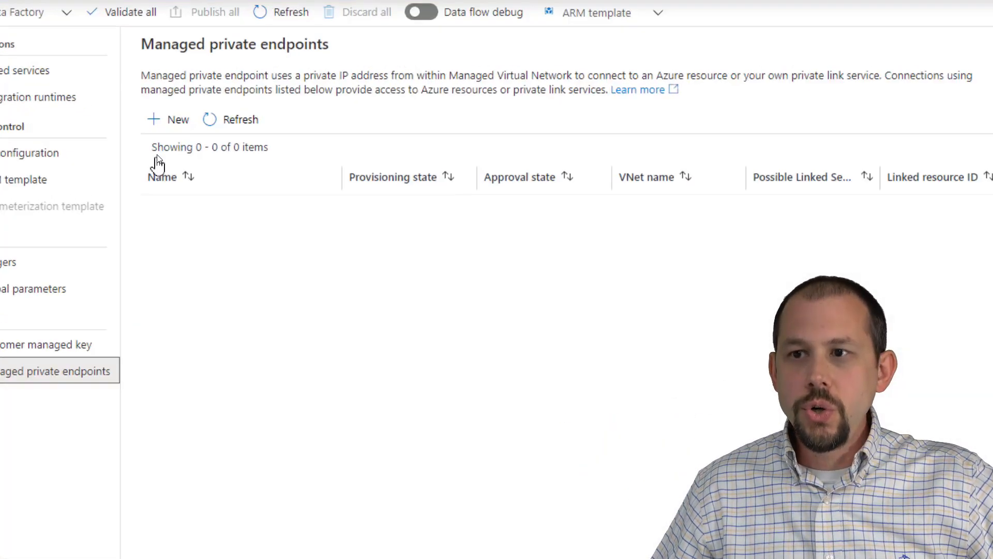
pyautogui.click(173, 120)
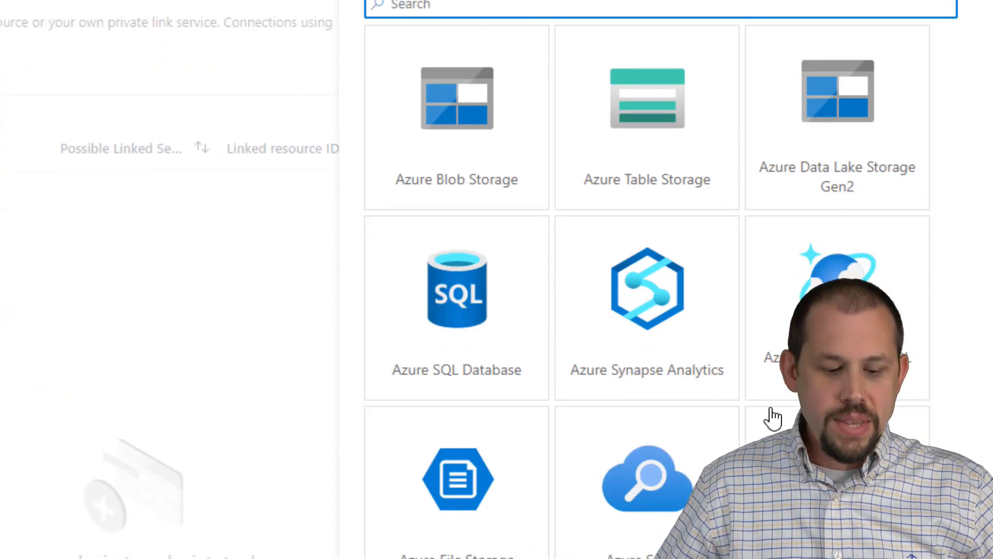
pyautogui.click(712, 261)
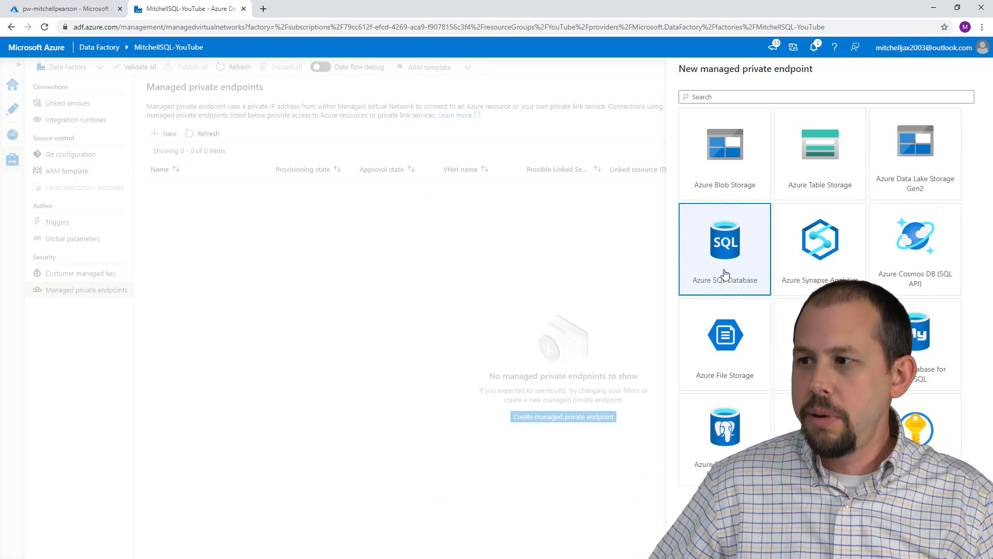
pyautogui.doubleClick(726, 275)
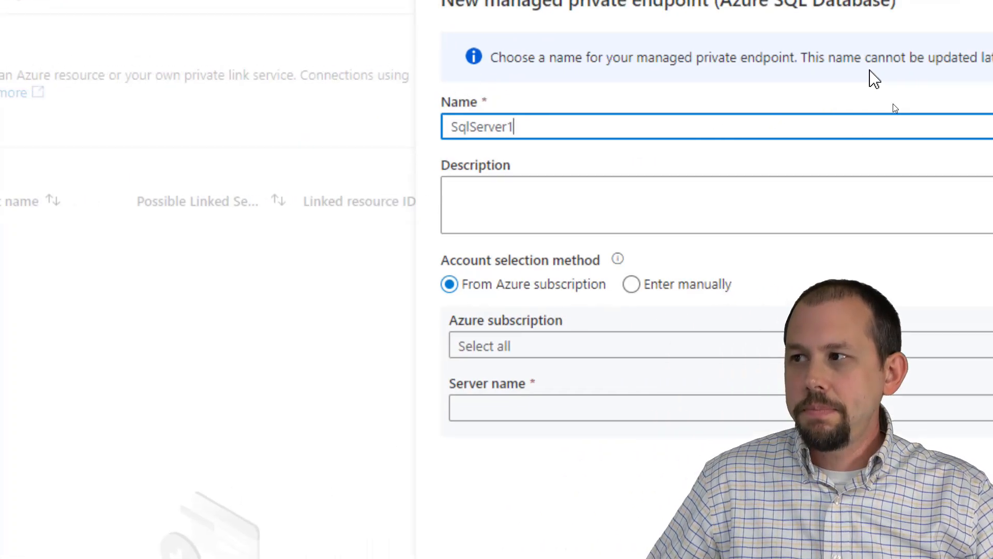
# Name the managed private endpoint az_sql_AdventureWorksDW
pyautogui.hotkey('ctrl', 'a')
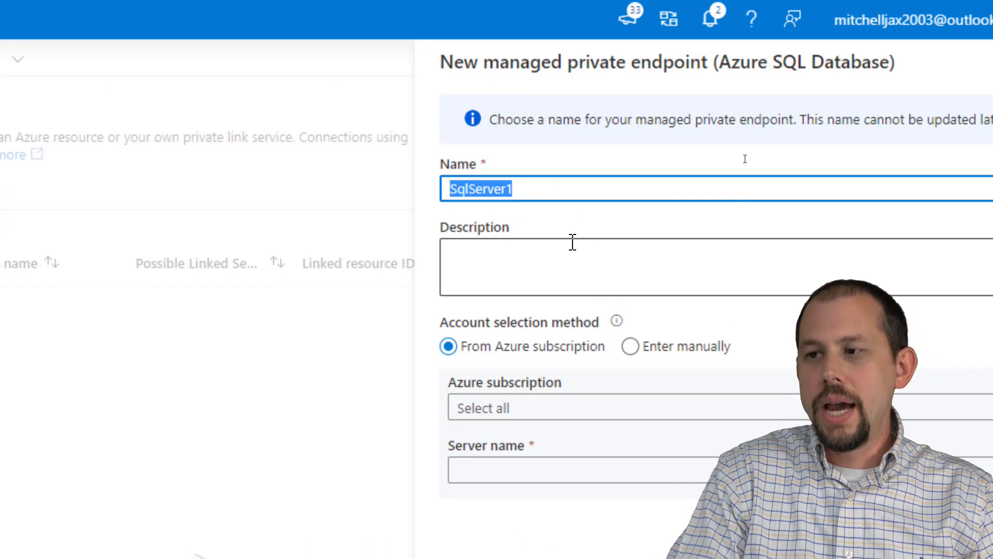
pyautogui.write('a')
pyautogui.press('BackSpace')
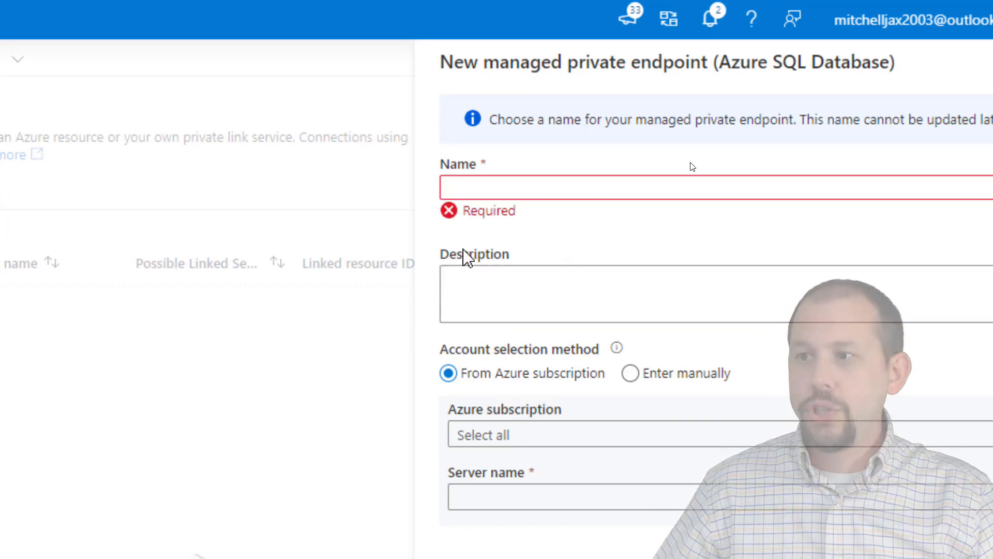
pyautogui.write('az')
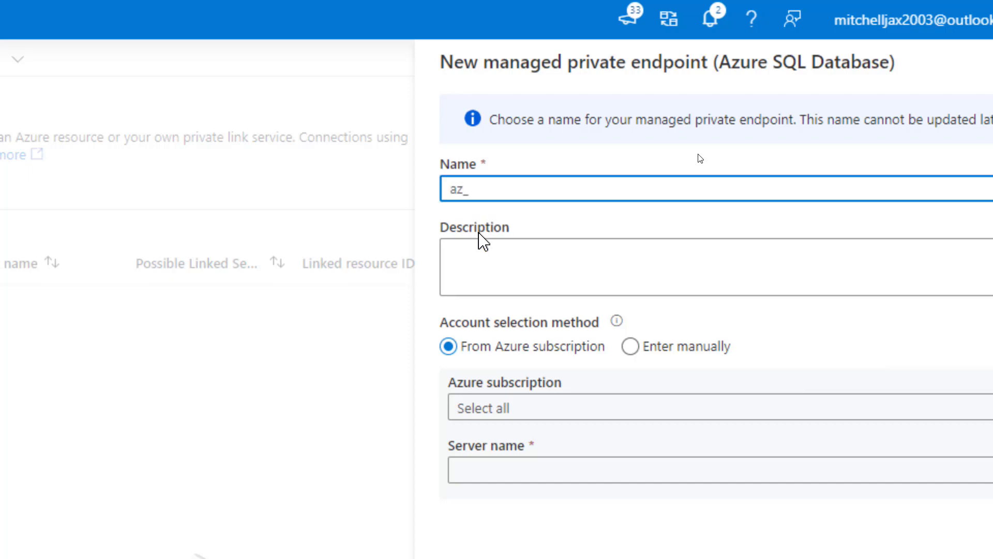
pyautogui.write('_sql_Adventure')
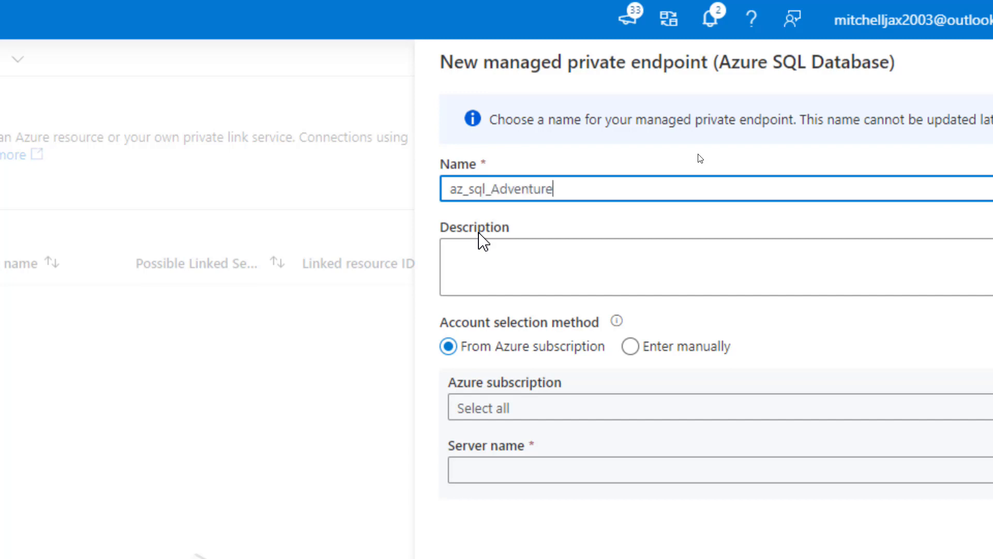
pyautogui.write('WorksDW')
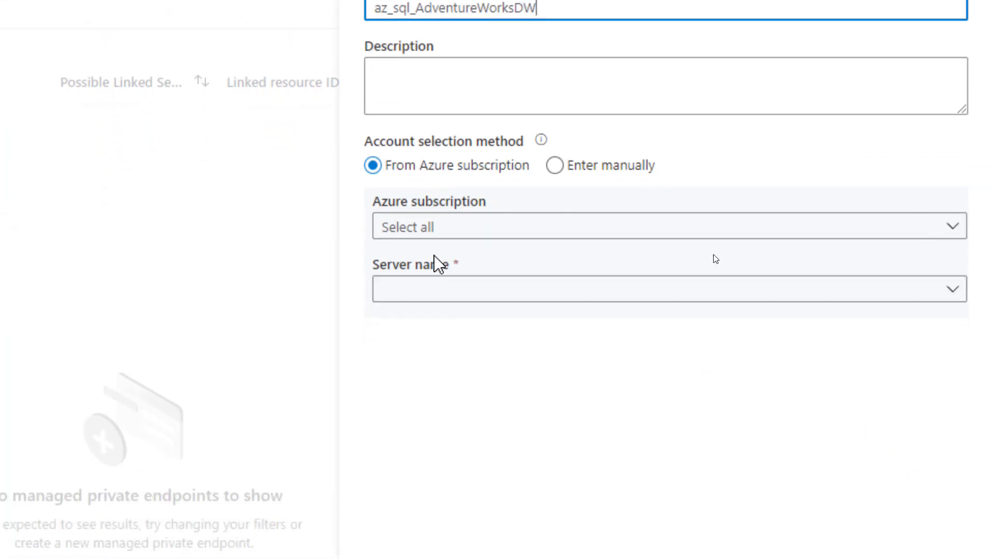
# Set the endpoint's subscription to Microsoft Azure Sponsorship and its server to the pw- SQL server named after the account owner
pyautogui.click(434, 230)
pyautogui.click(457, 288)
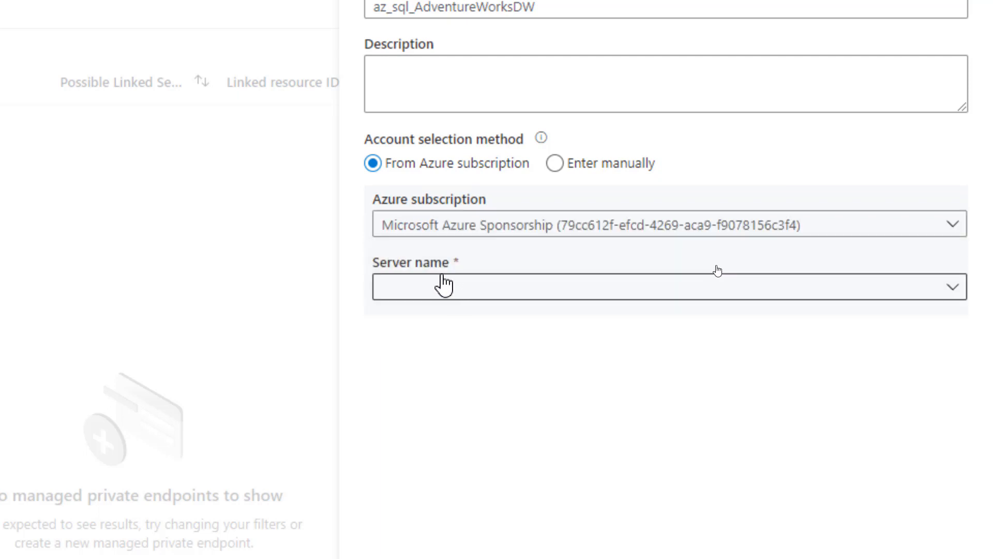
pyautogui.click(439, 286)
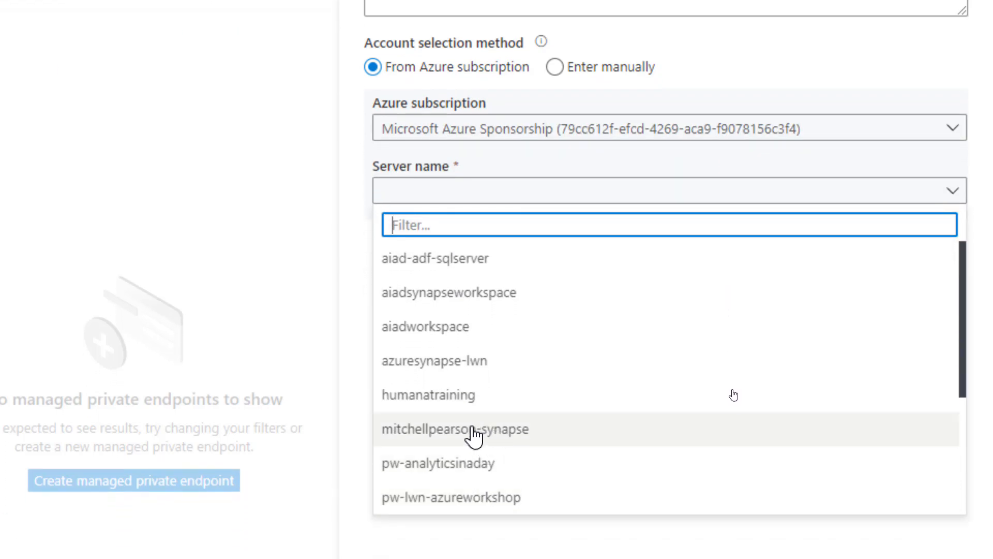
pyautogui.scroll(-2, 473, 429)
pyautogui.scroll(-3, 473, 422)
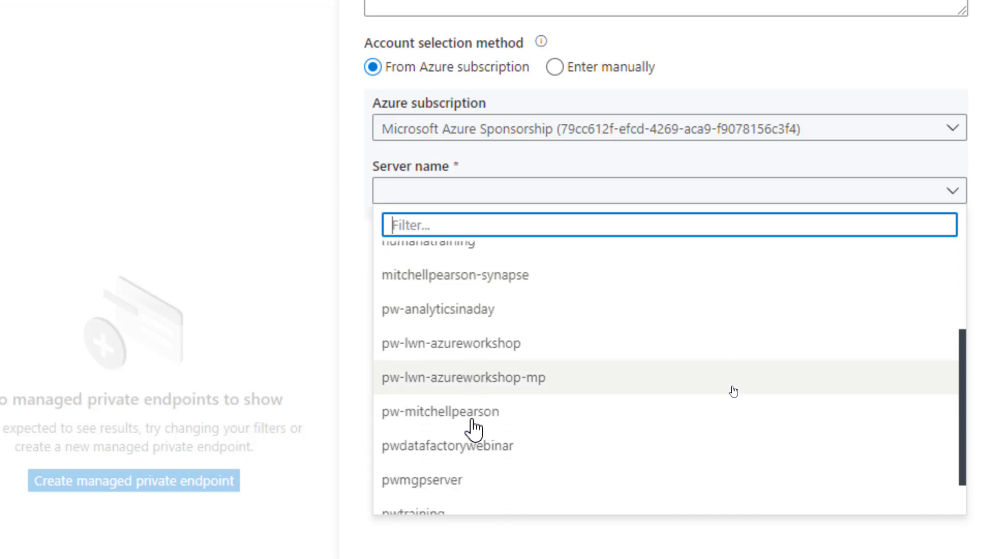
pyautogui.click(435, 369)
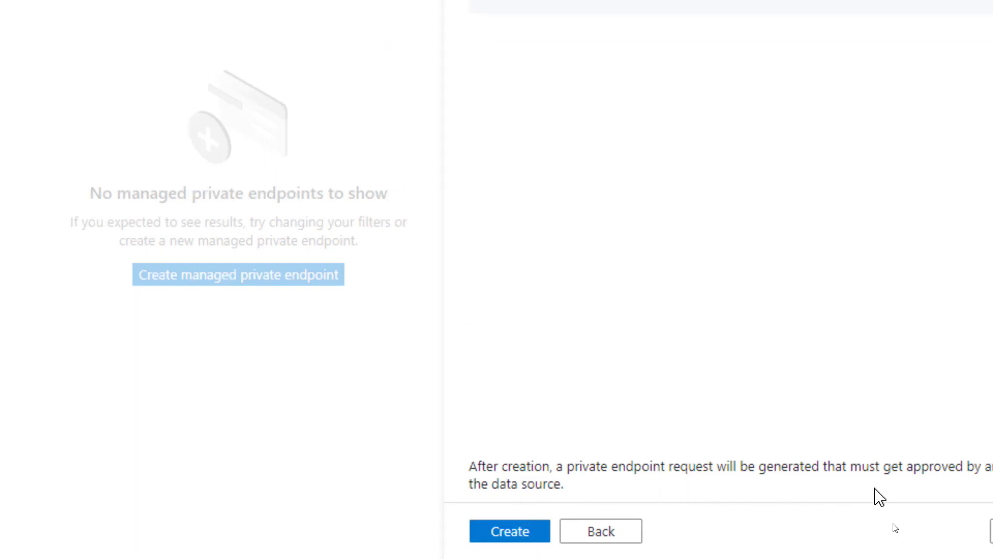
# Read the note on owner approval of the private endpoint request and create the managed private endpoint
pyautogui.moveTo(482, 495); pyautogui.dragTo(368, 468)
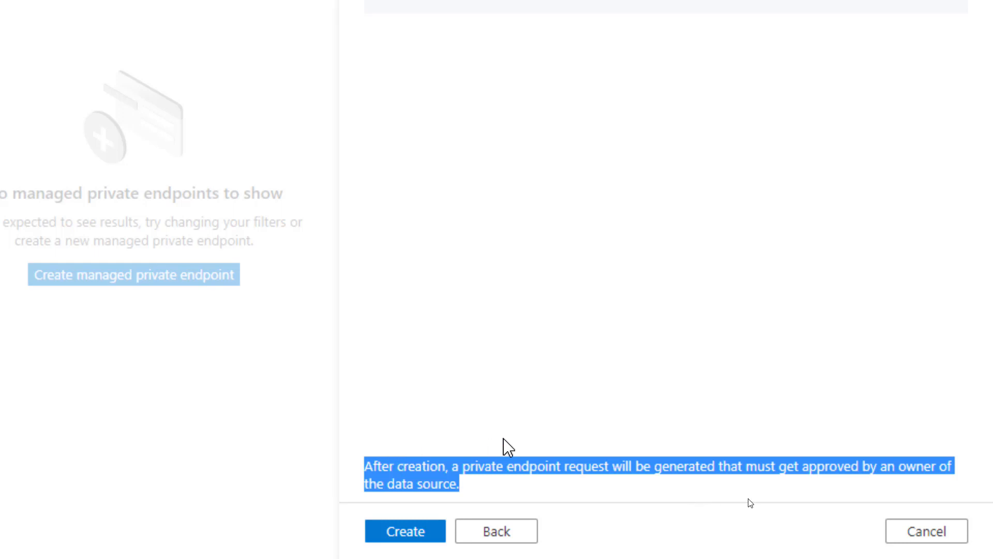
pyautogui.click(461, 479)
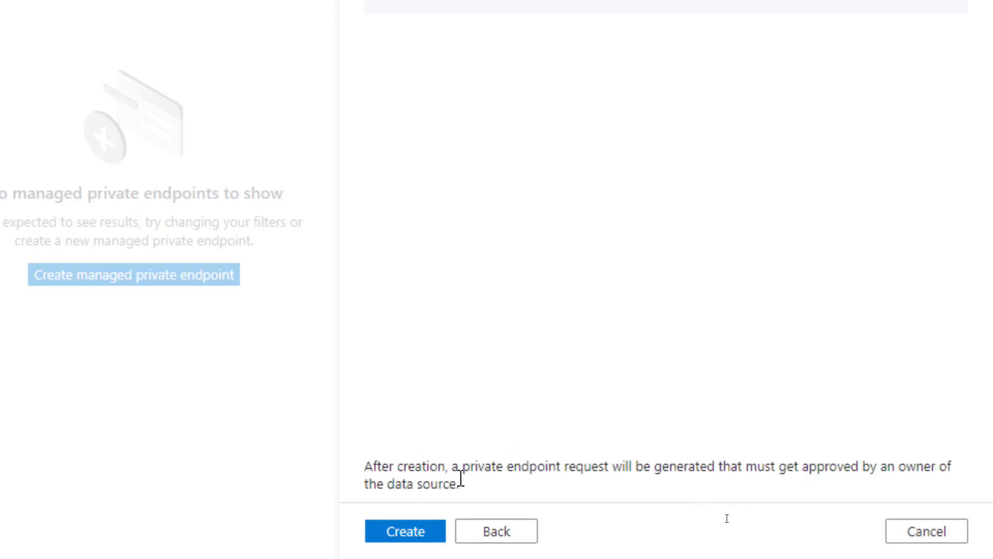
pyautogui.click(428, 539)
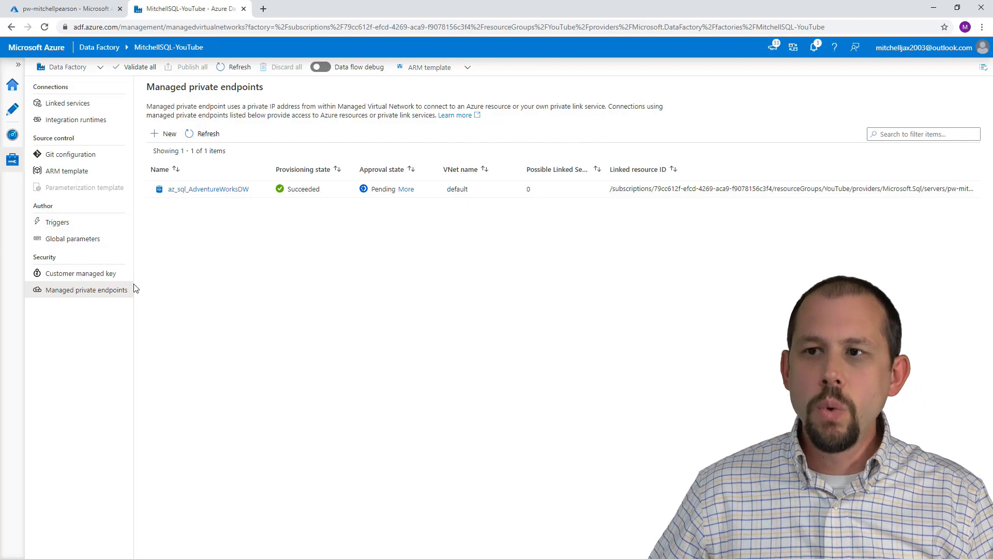
# Switch to the Azure portal, search all services for "private" and open Private Link
pyautogui.click(58, 6)
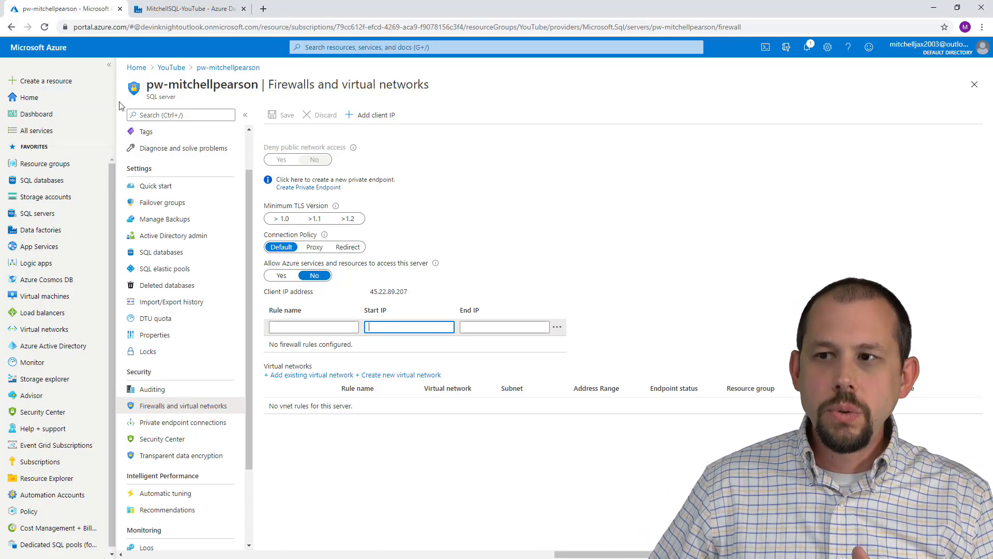
pyautogui.click(78, 84)
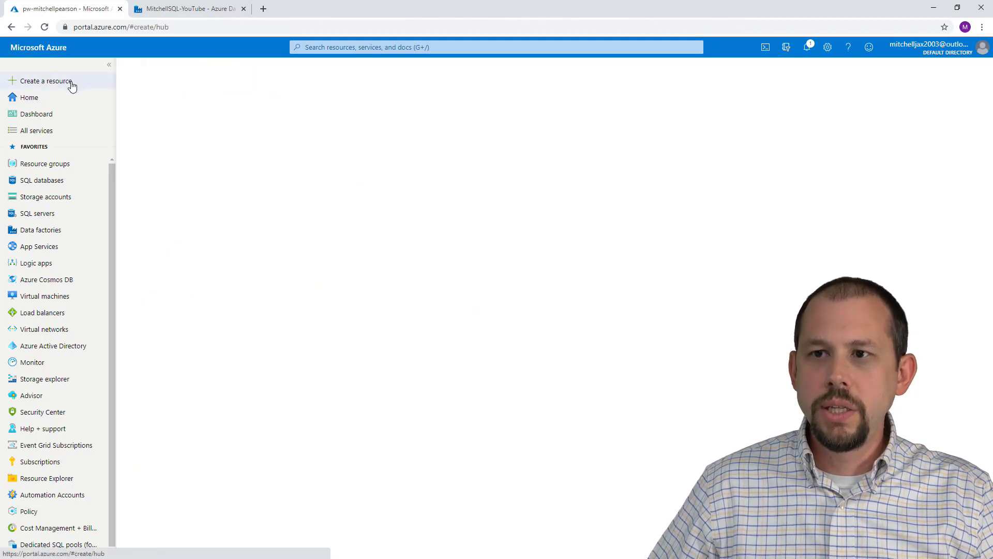
pyautogui.click(44, 134)
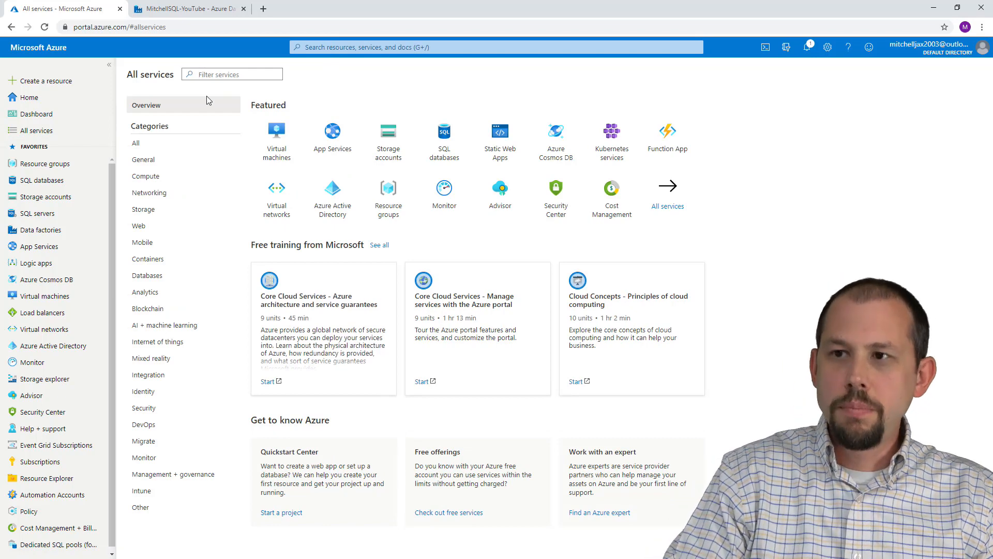
pyautogui.write('private')
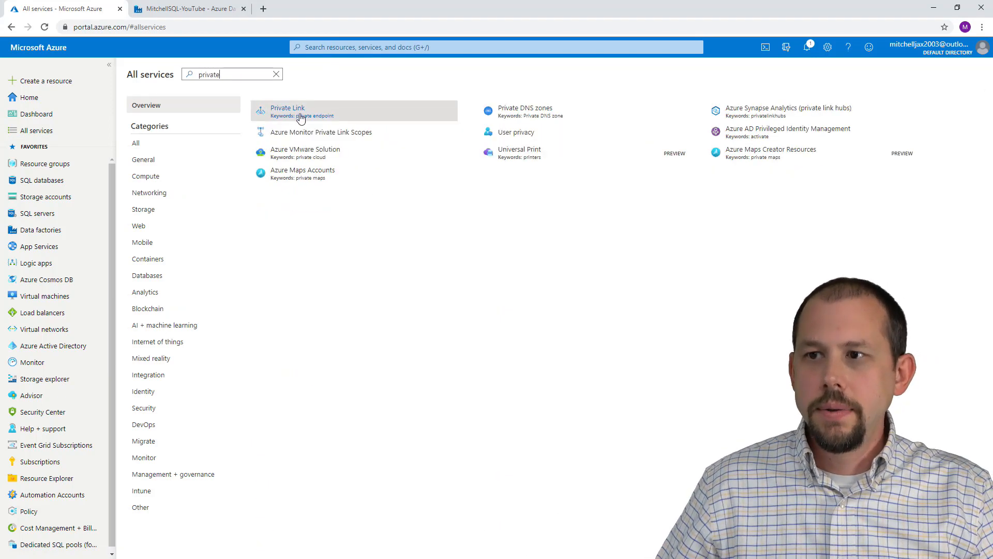
pyautogui.click(300, 118)
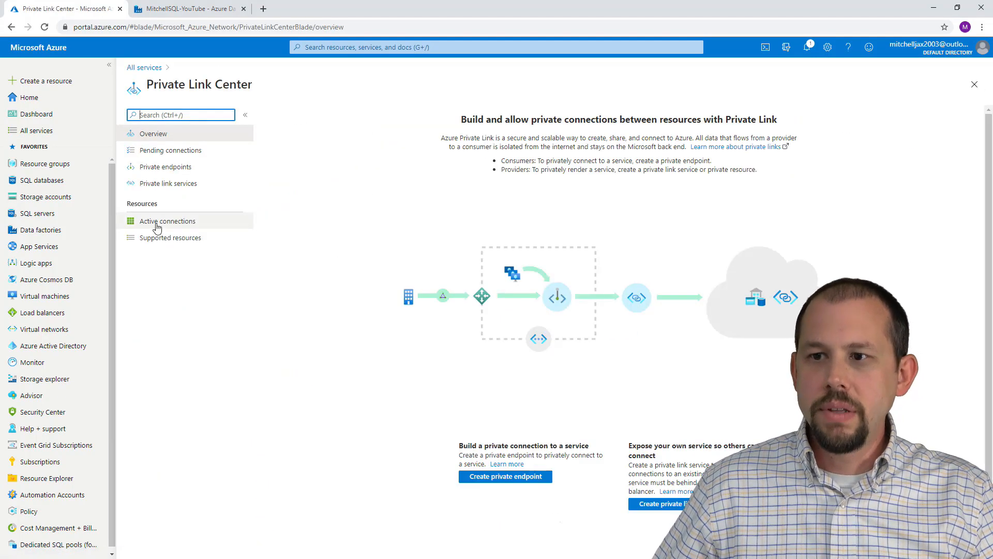
# View the active private link connections, inspect the listed SQL server's overview, and return to all services
pyautogui.click(157, 227)
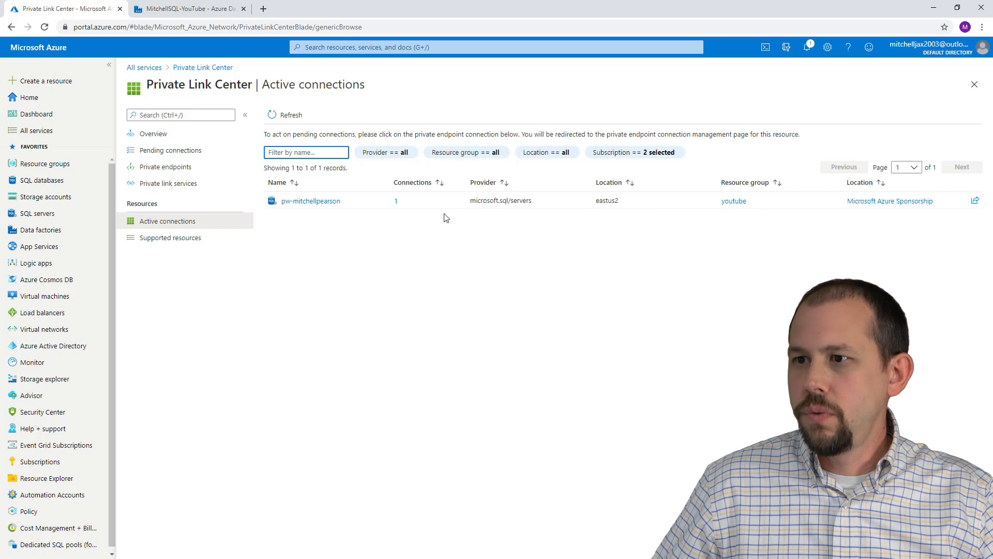
pyautogui.click(310, 204)
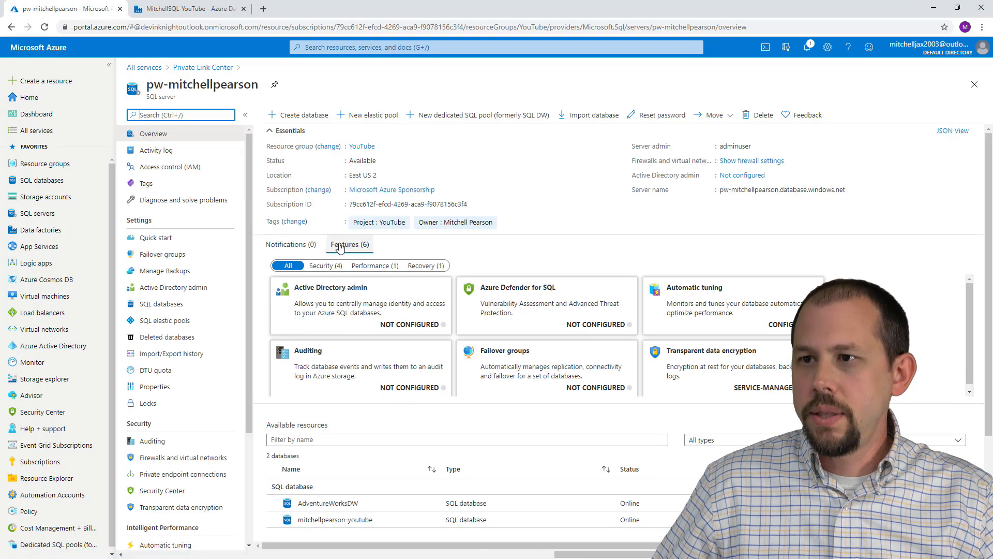
pyautogui.click(181, 70)
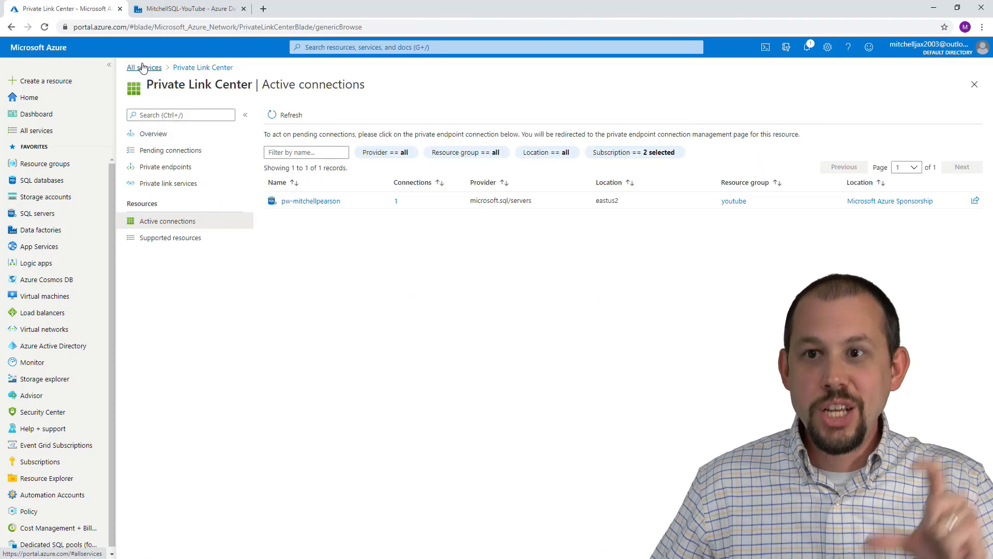
pyautogui.click(146, 69)
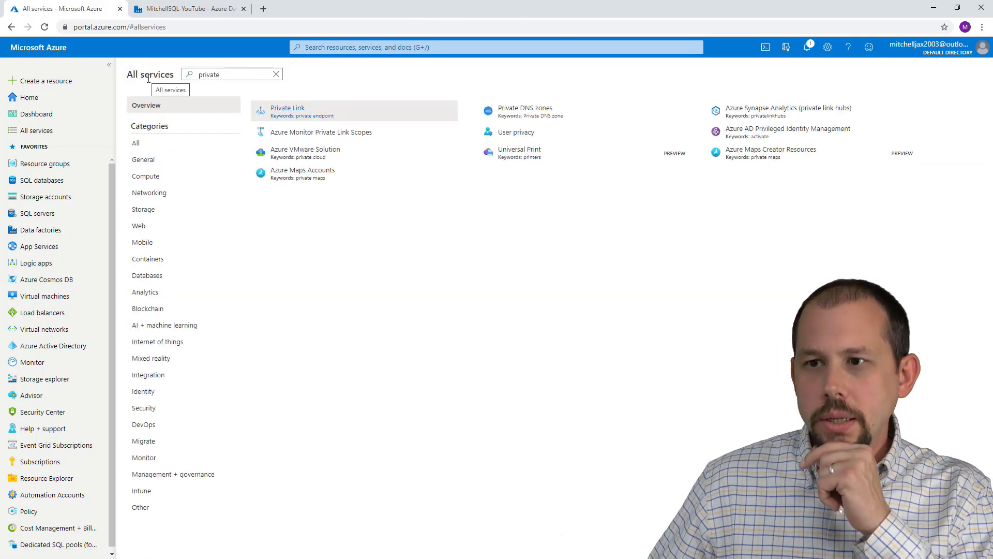
# Reopen Private Link, check the private endpoints and pending connections, and select the az_sql_AdventureWorksDW request
pyautogui.click(274, 108)
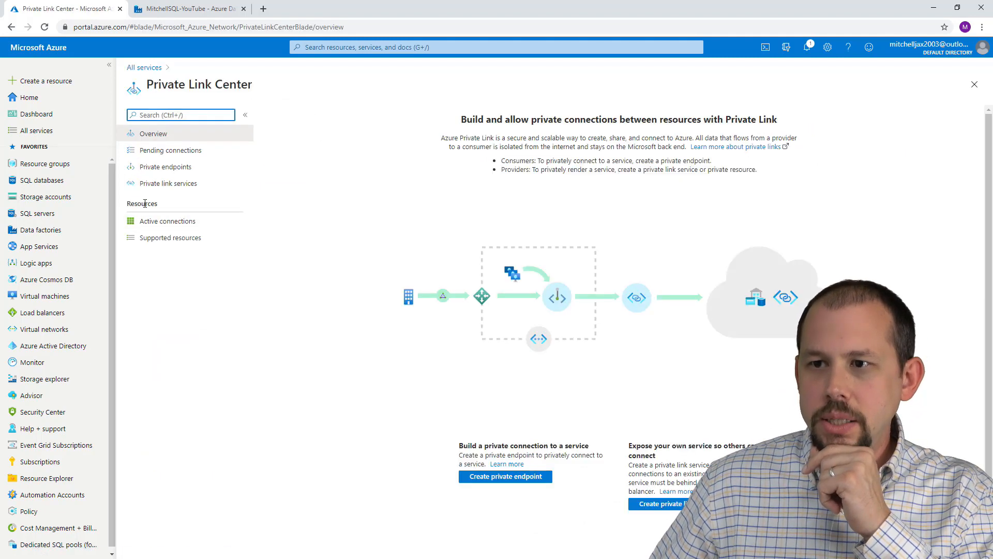
pyautogui.click(170, 170)
pyautogui.click(169, 183)
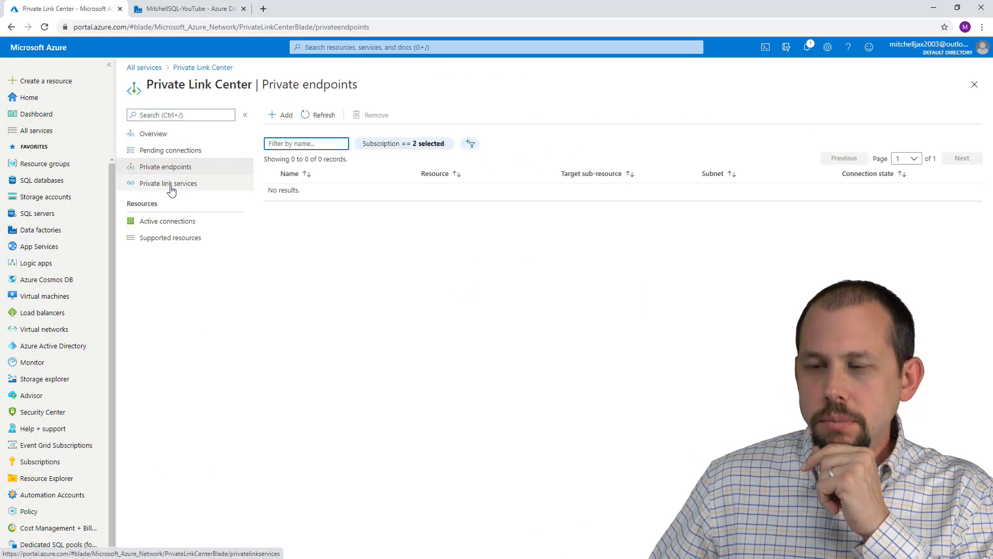
pyautogui.click(166, 155)
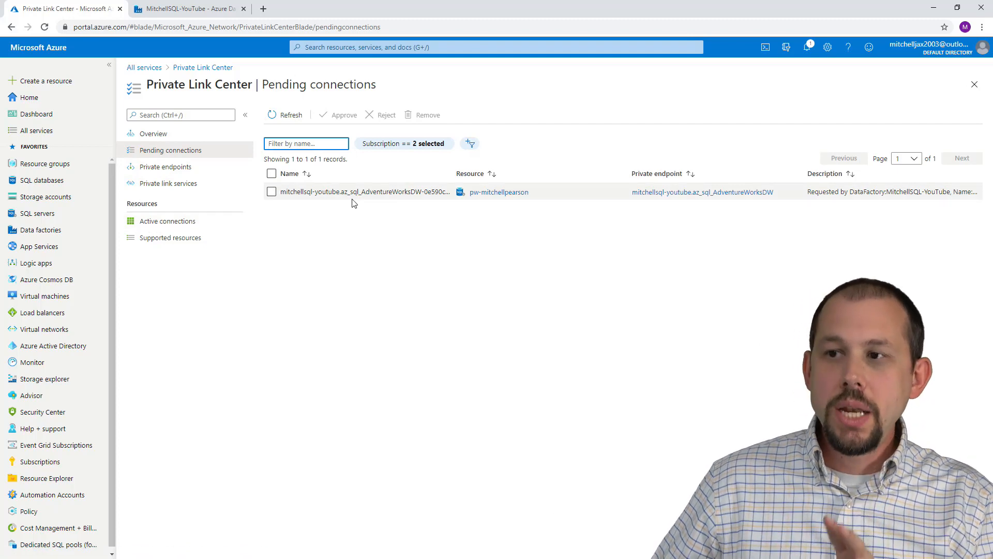
pyautogui.click(271, 192)
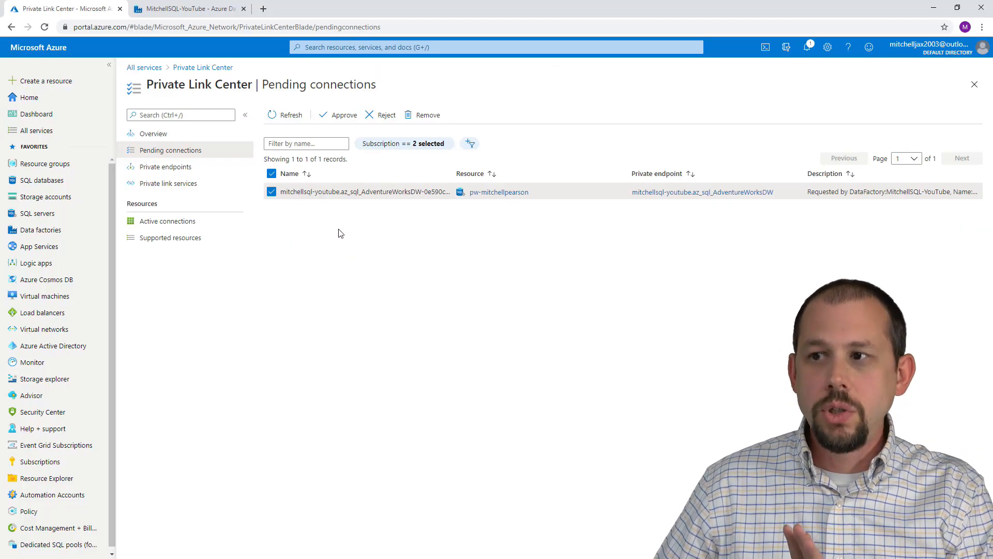
# Open the SQL server in the YouTube resource group and show its private endpoint connections
pyautogui.click(68, 168)
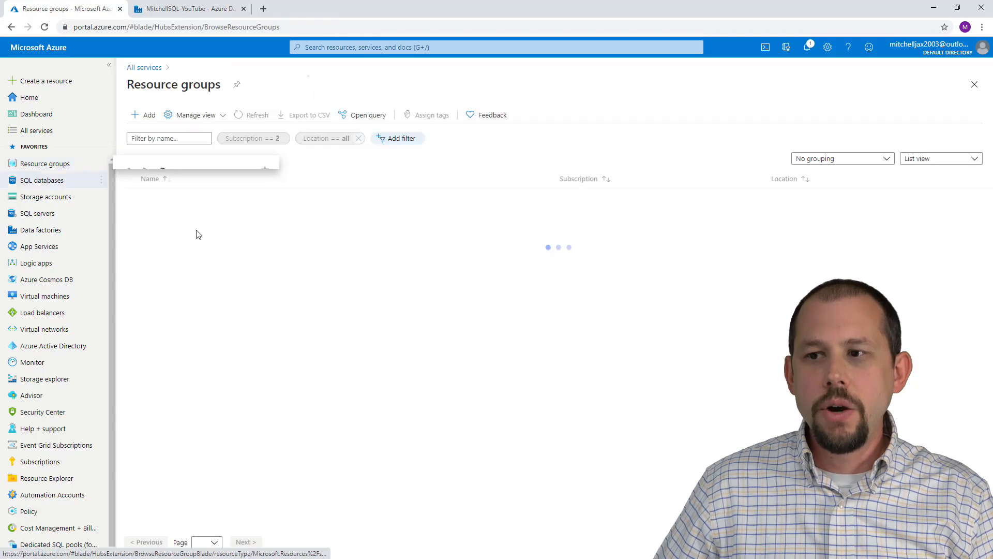
pyautogui.scroll(-3, 342, 381)
pyautogui.click(168, 517)
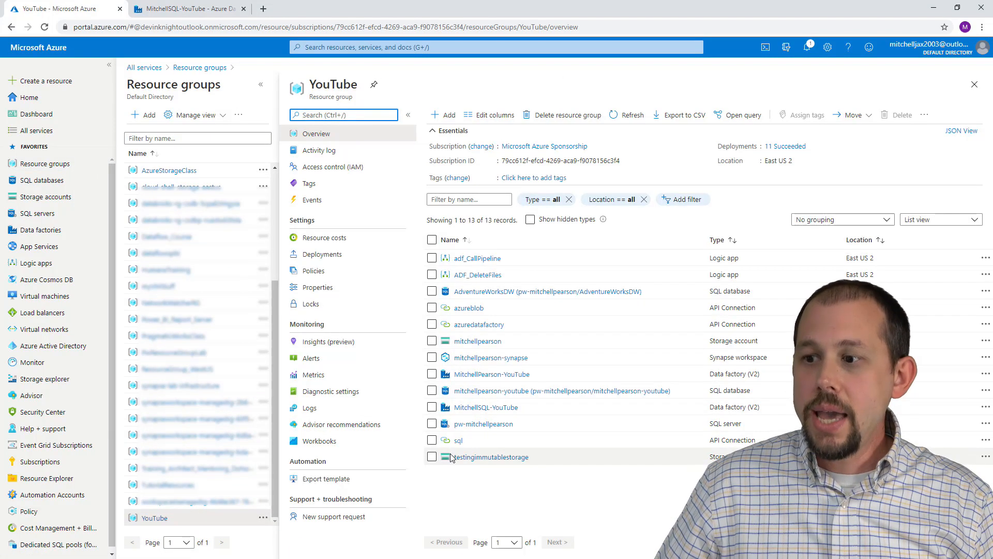
pyautogui.click(483, 424)
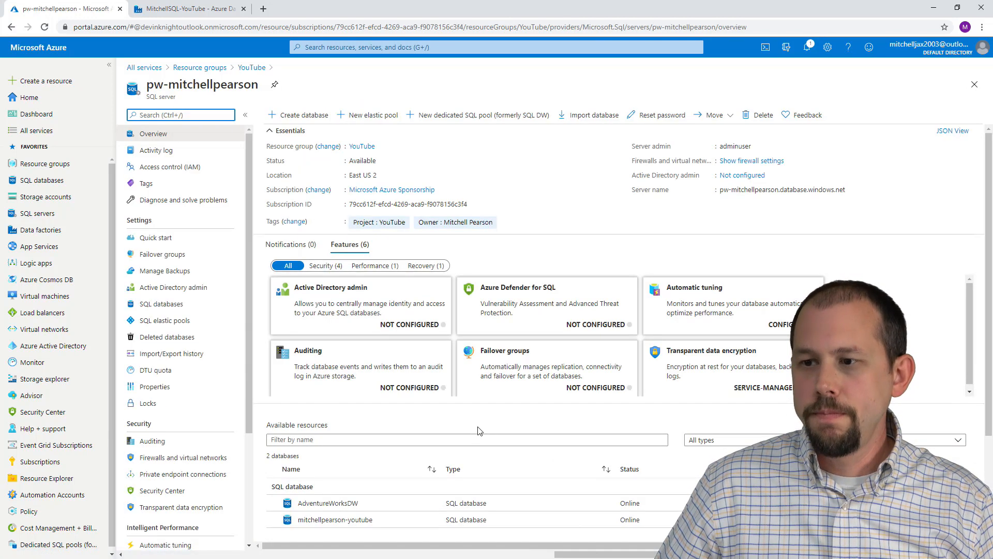
pyautogui.scroll(-2, 179, 374)
pyautogui.scroll(-2, 178, 374)
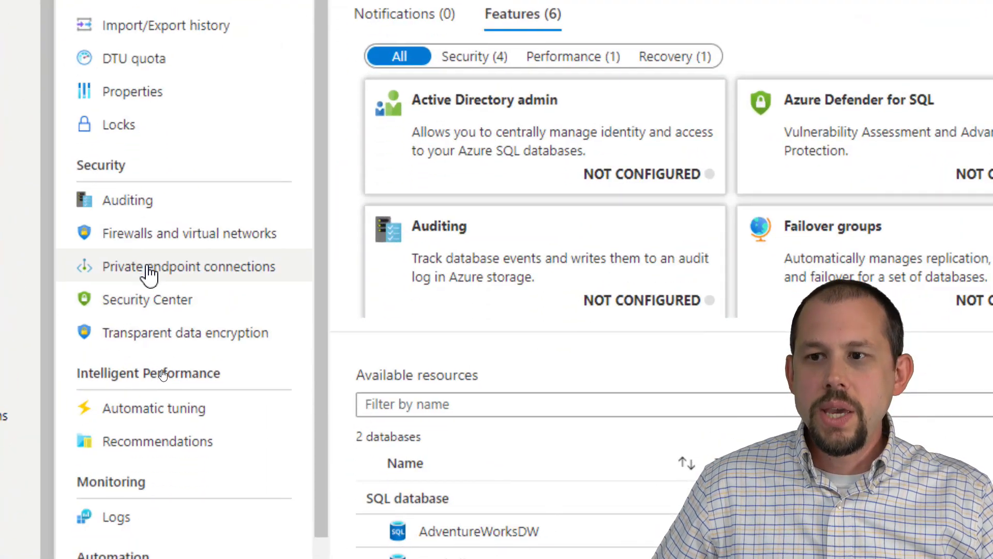
pyautogui.click(149, 275)
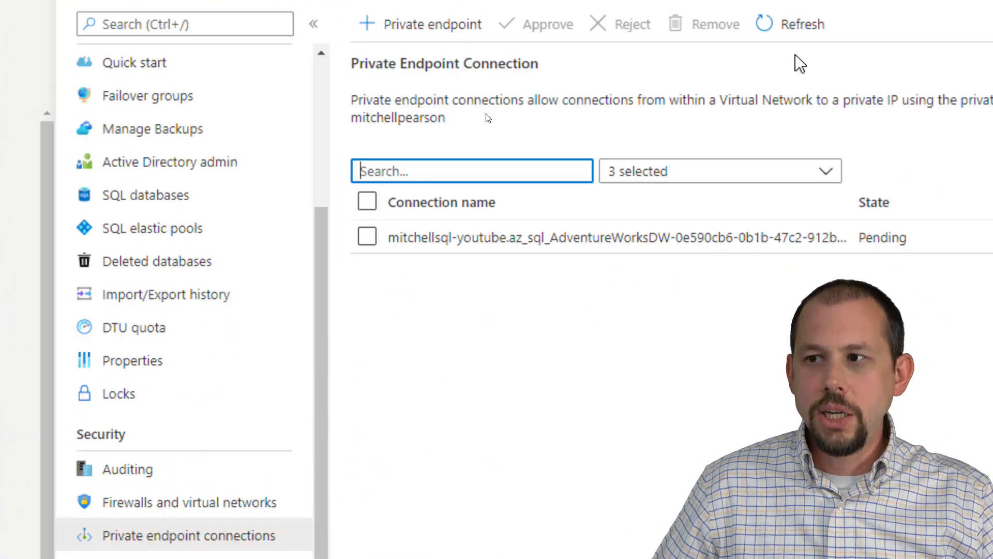
# Approve the pending az_sql_AdventureWorksDW private endpoint connection on the SQL server, leaving the response message empty
pyautogui.click(367, 237)
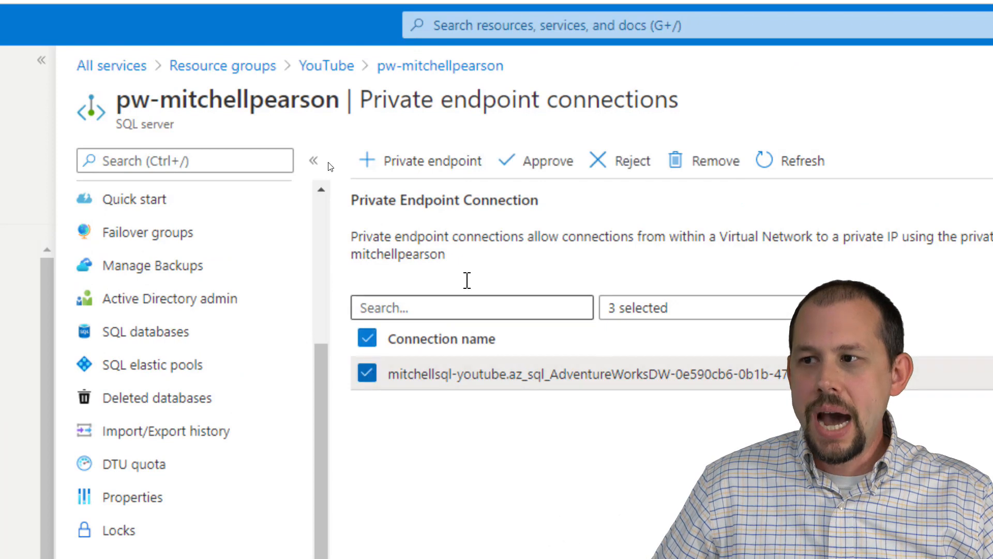
pyautogui.click(557, 178)
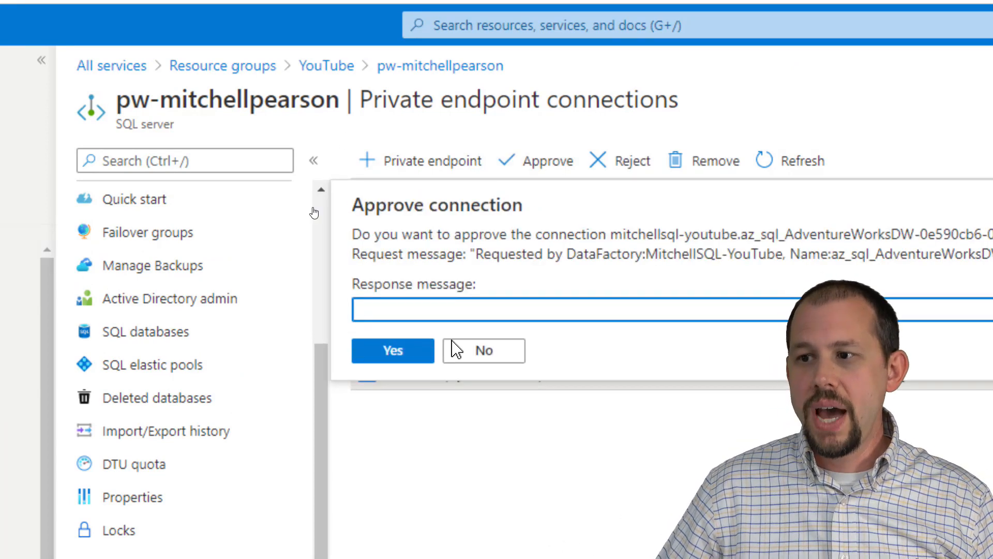
pyautogui.click(403, 363)
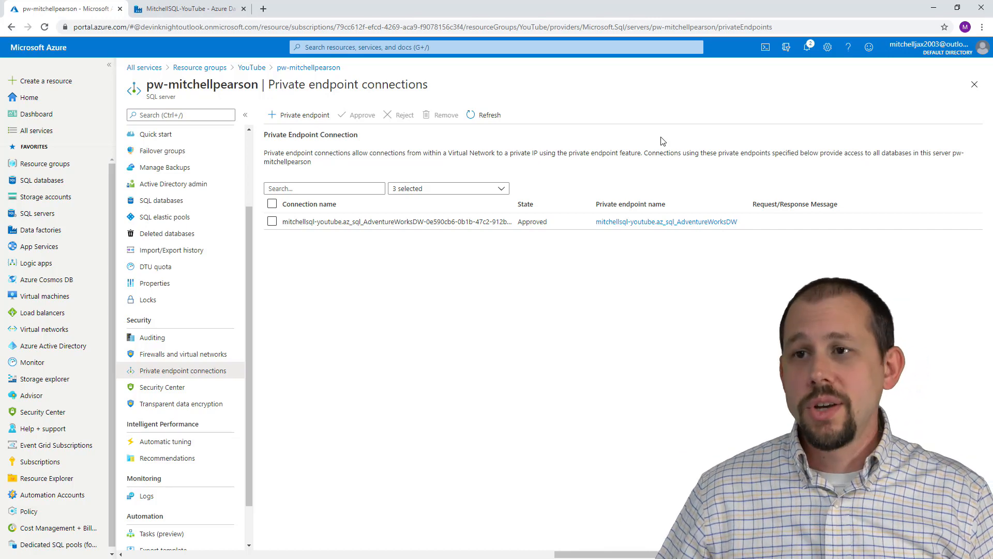
# Switch to Data Factory and refresh the managed private endpoints list to check the SQL endpoint's approval state
pyautogui.click(186, 9)
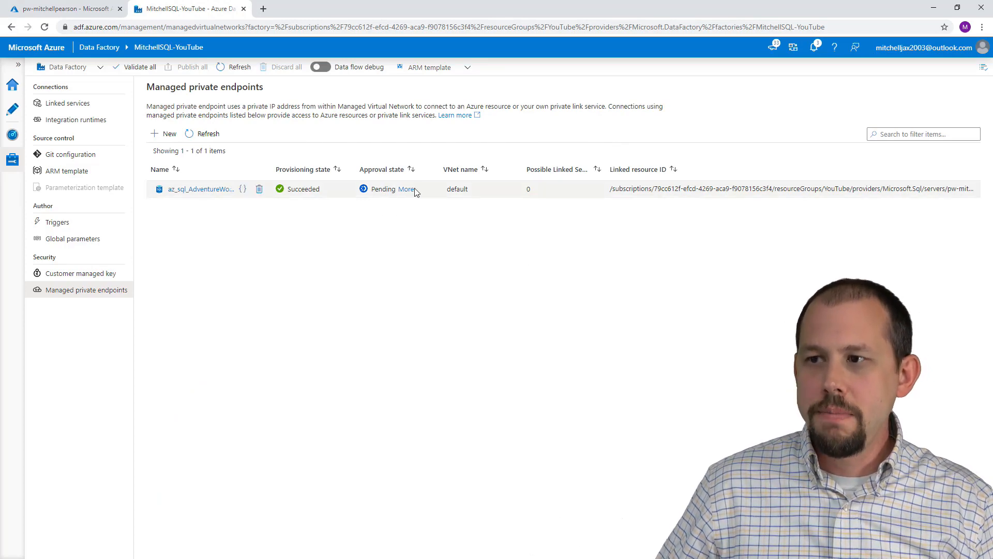
pyautogui.click(208, 135)
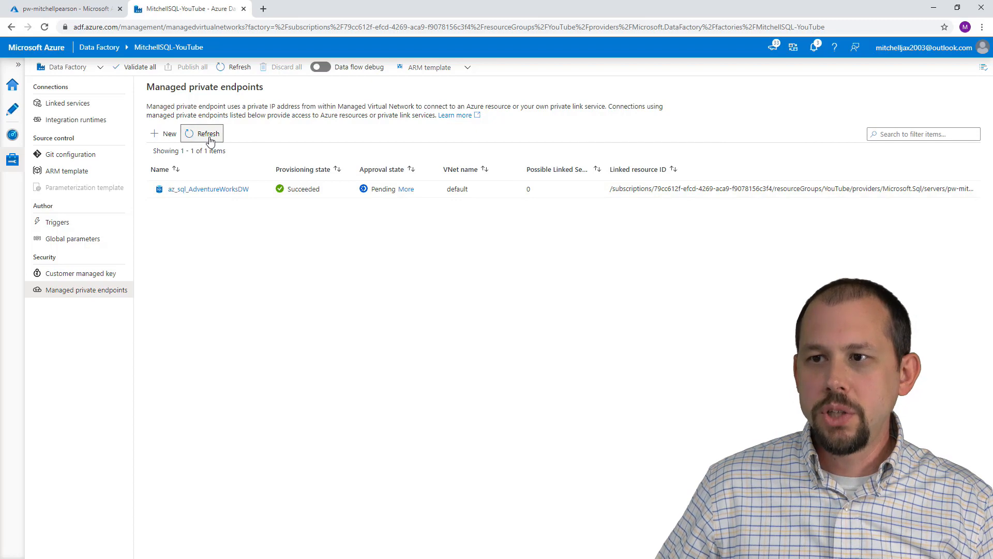
pyautogui.click(210, 140)
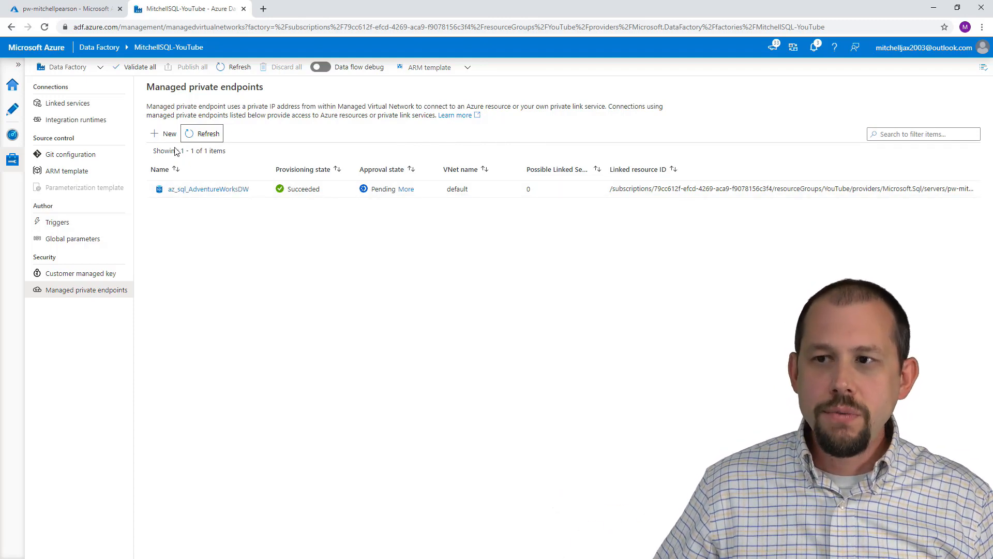
# Start a new Azure Blob Storage managed private endpoint, naming it az_blob_ followed by the storage owner's full name
pyautogui.click(166, 133)
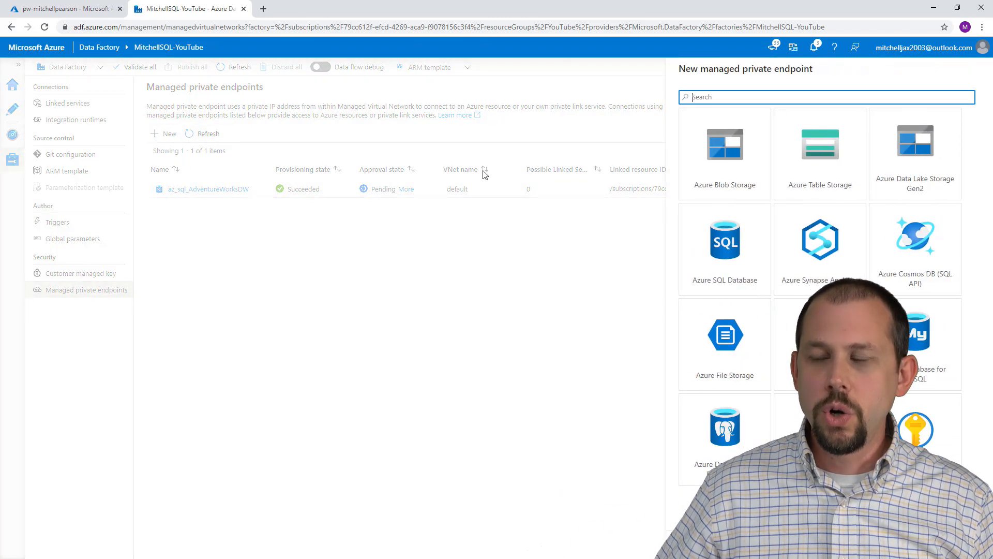
pyautogui.click(726, 176)
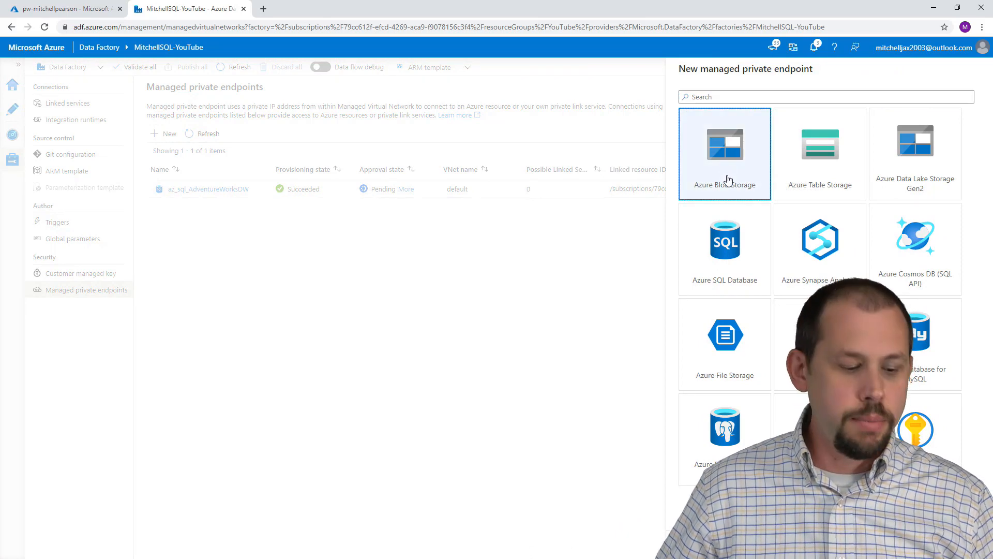
pyautogui.click(704, 543)
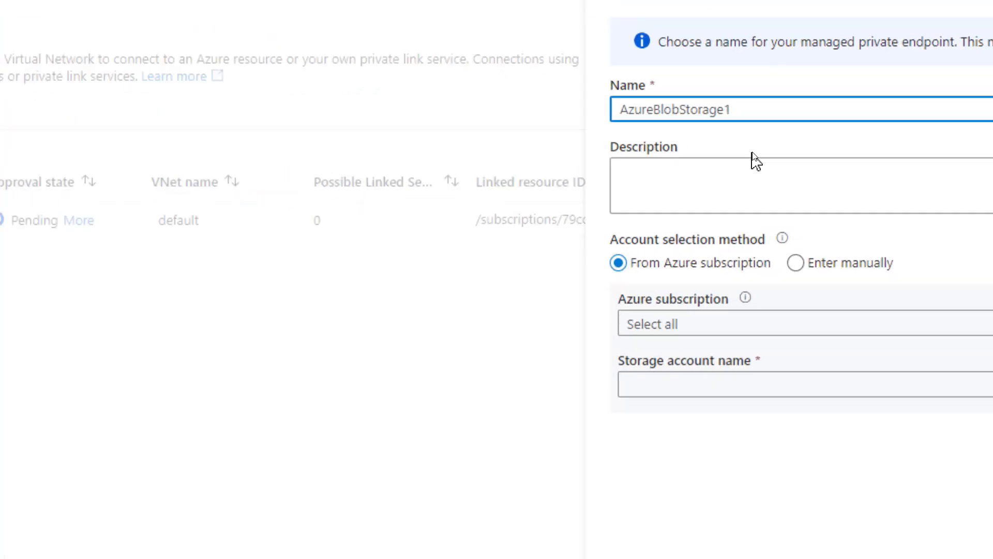
pyautogui.doubleClick(754, 107)
pyautogui.write('az')
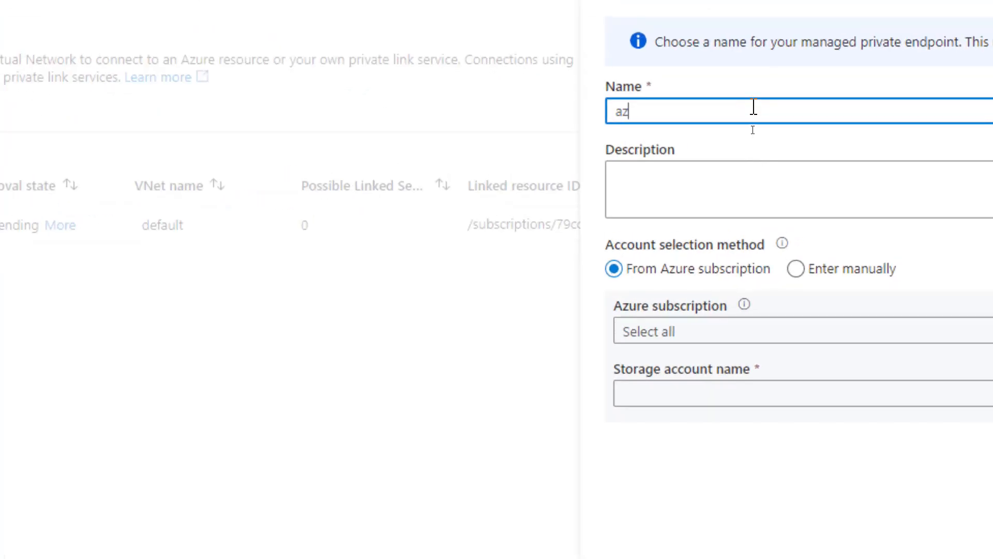
pyautogui.write('_blob_MitchellPearson')
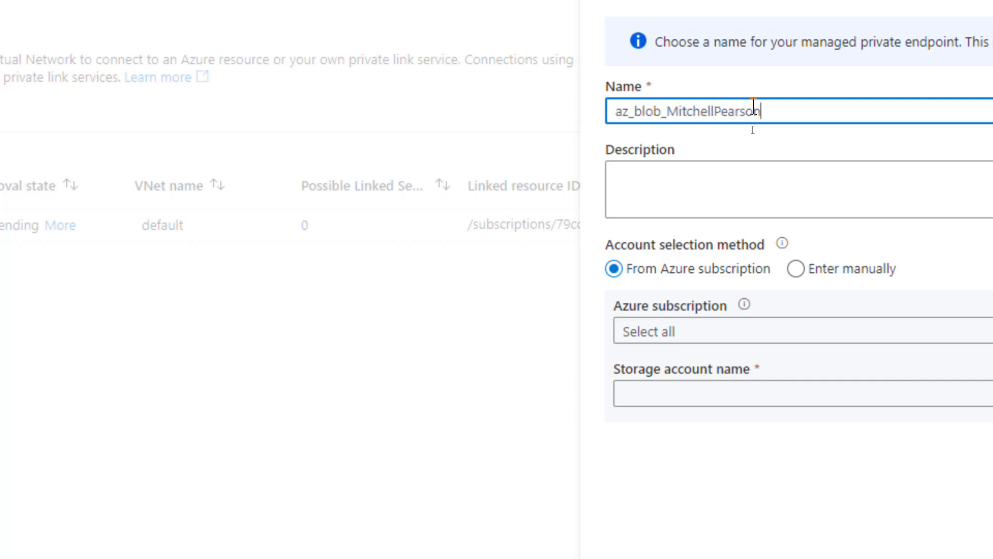
# Select the Microsoft Azure Sponsorship subscription and the storage account matching the endpoint's name, create the blob endpoint and refresh the list
pyautogui.moveTo(745, 324)
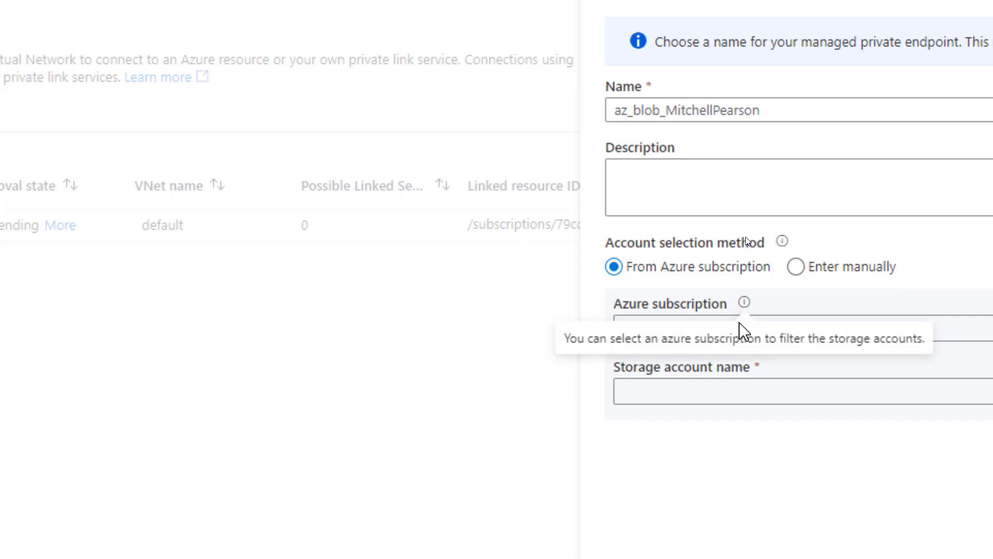
pyautogui.click(942, 335)
pyautogui.click(786, 397)
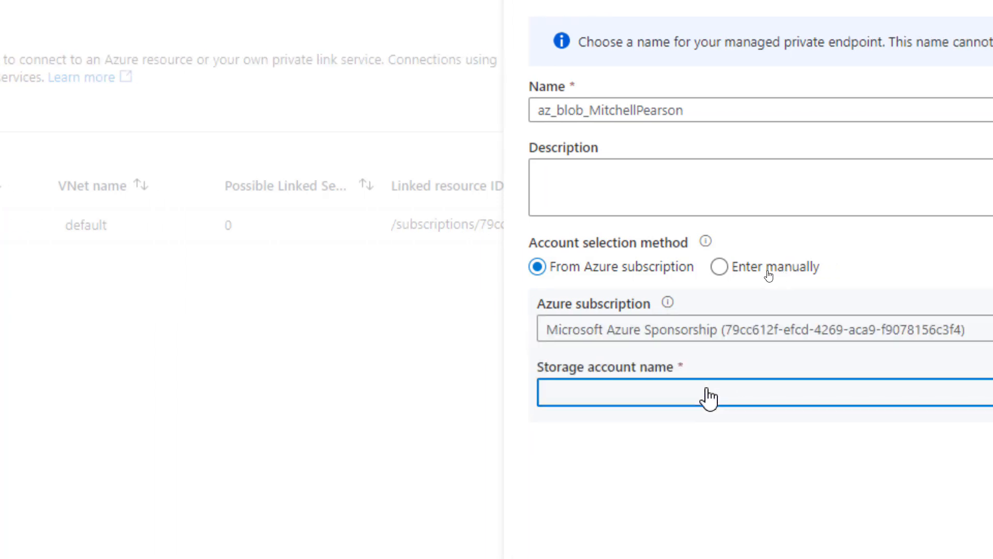
pyautogui.scroll(-10, 675, 492)
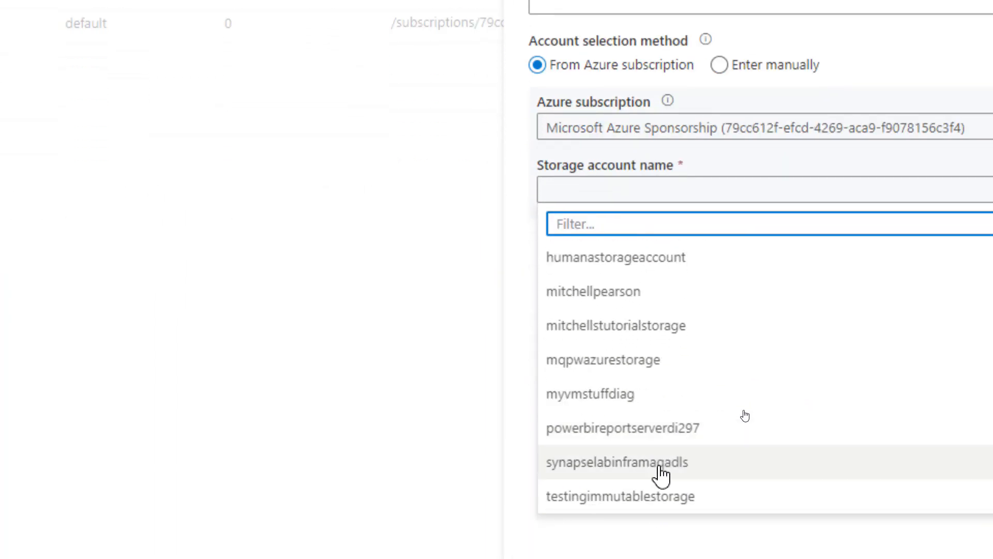
pyautogui.click(684, 291)
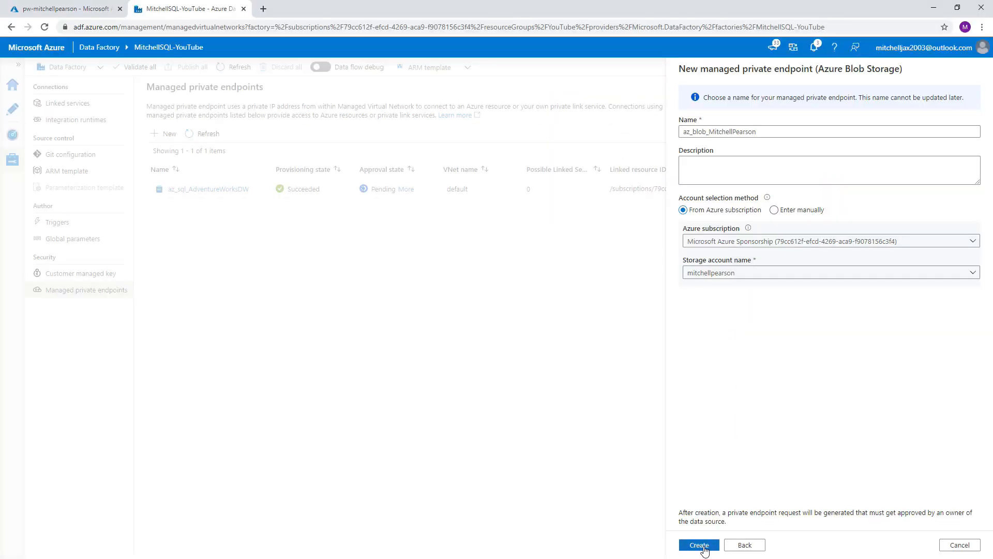
pyautogui.click(700, 545)
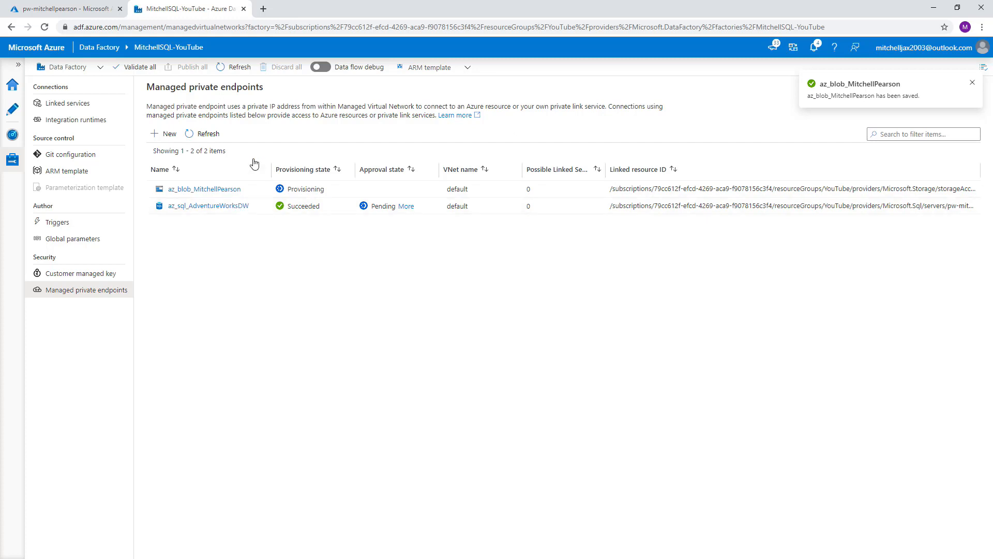
pyautogui.click(204, 134)
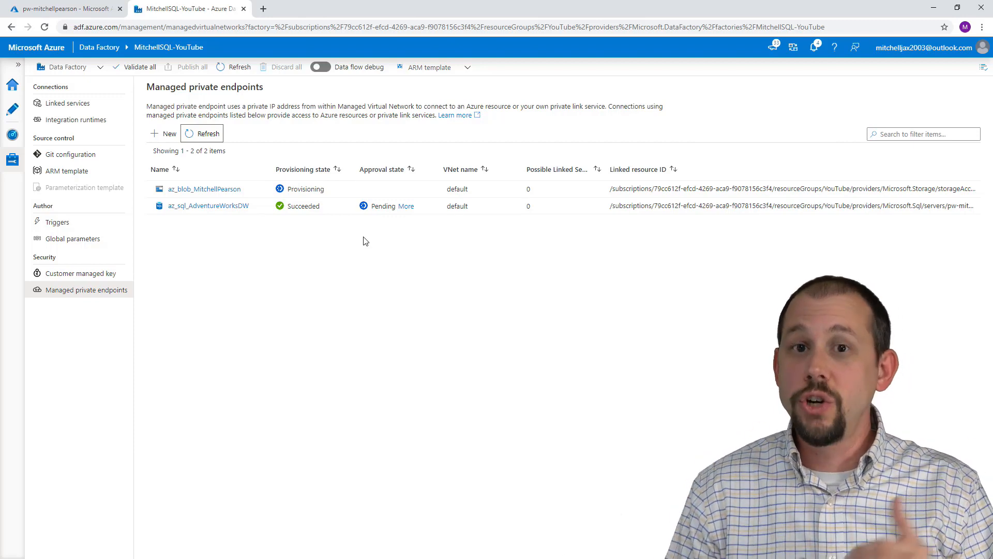
pyautogui.click(206, 136)
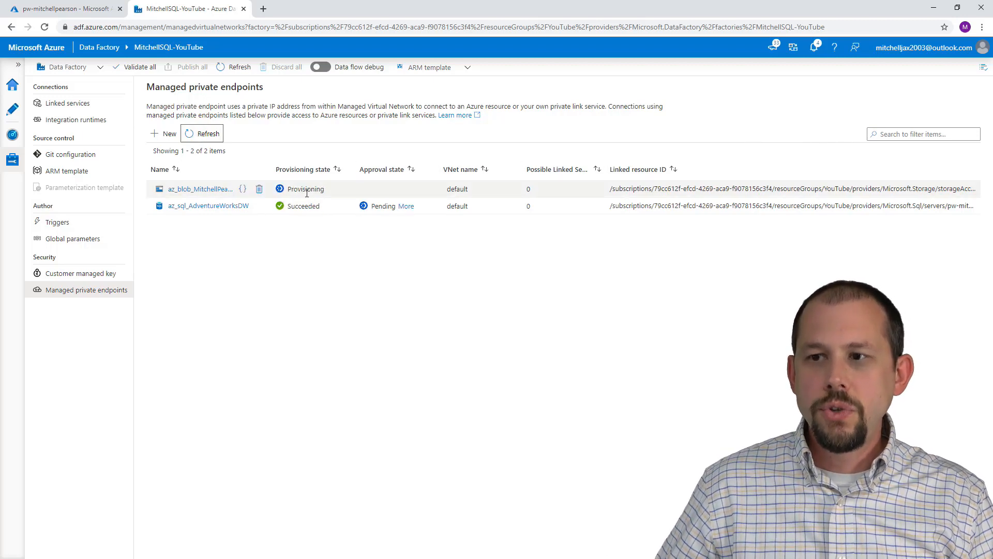
# Switch to the Azure portal, open the YouTube resource group's storage account matching the blob endpoint, and show its private endpoint connections under Networking
pyautogui.click(69, 5)
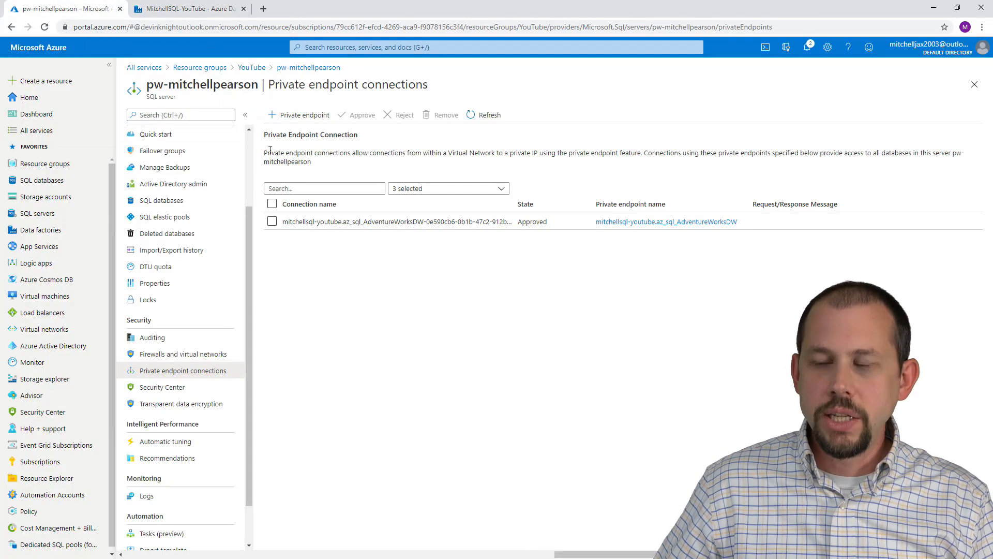
pyautogui.click(251, 67)
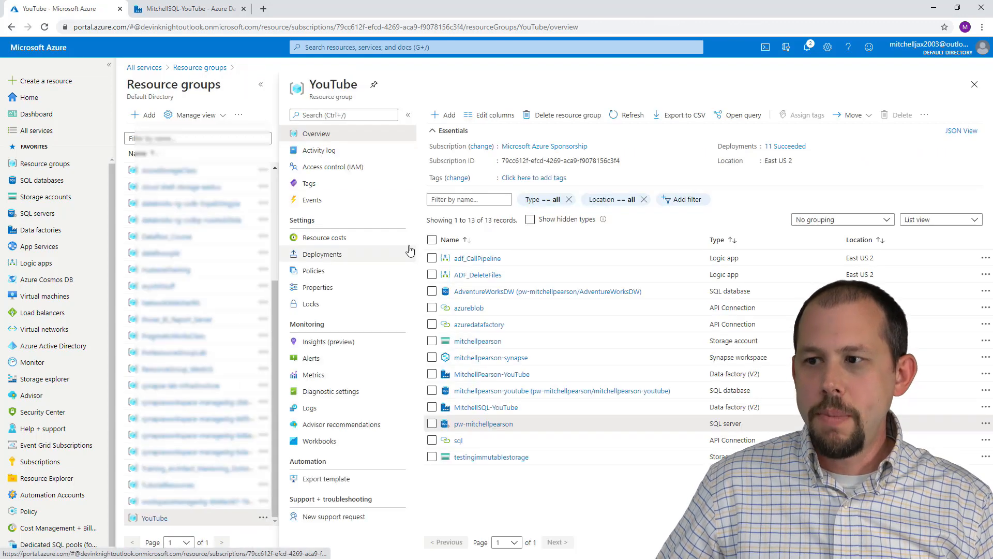
pyautogui.click(482, 342)
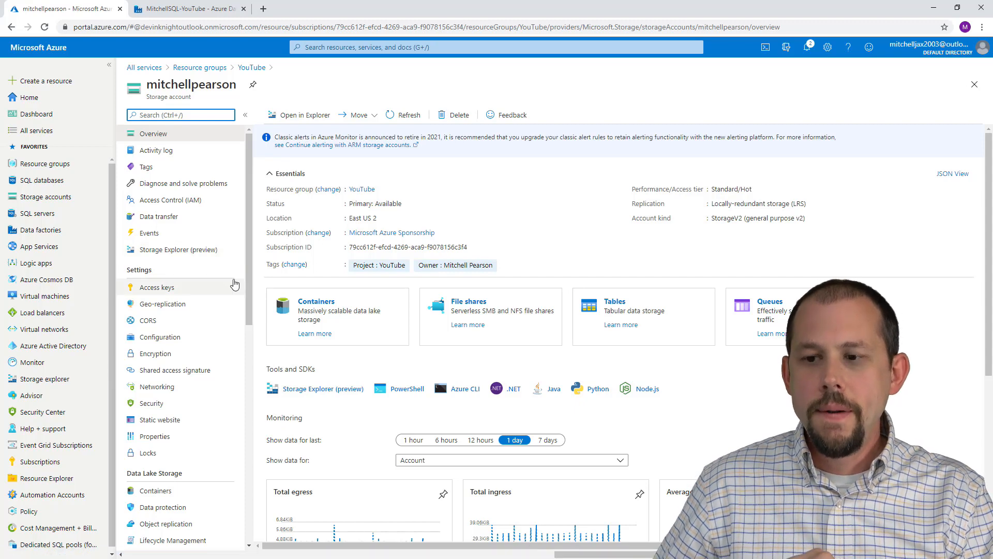
pyautogui.scroll(-1, 234, 284)
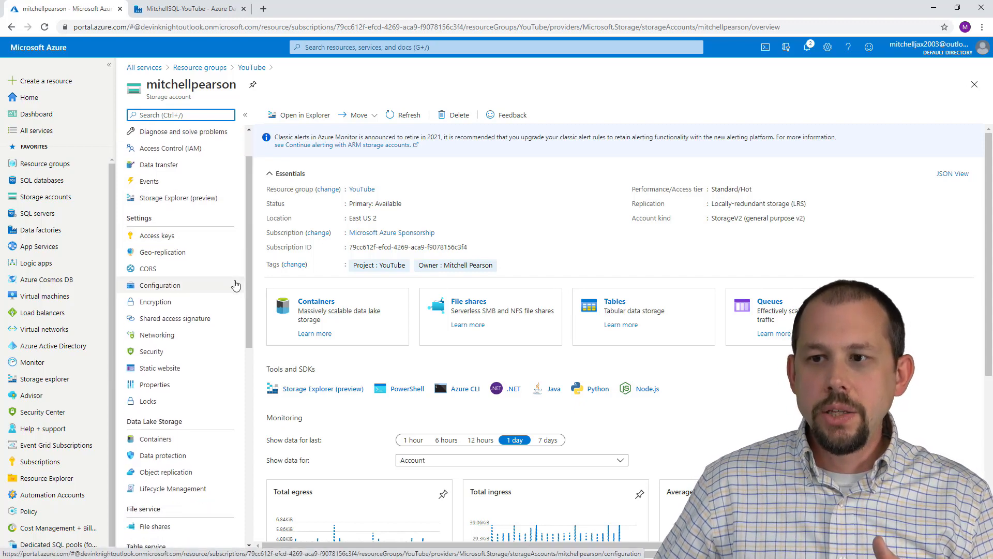
pyautogui.scroll(-3, 235, 285)
pyautogui.scroll(4, 234, 287)
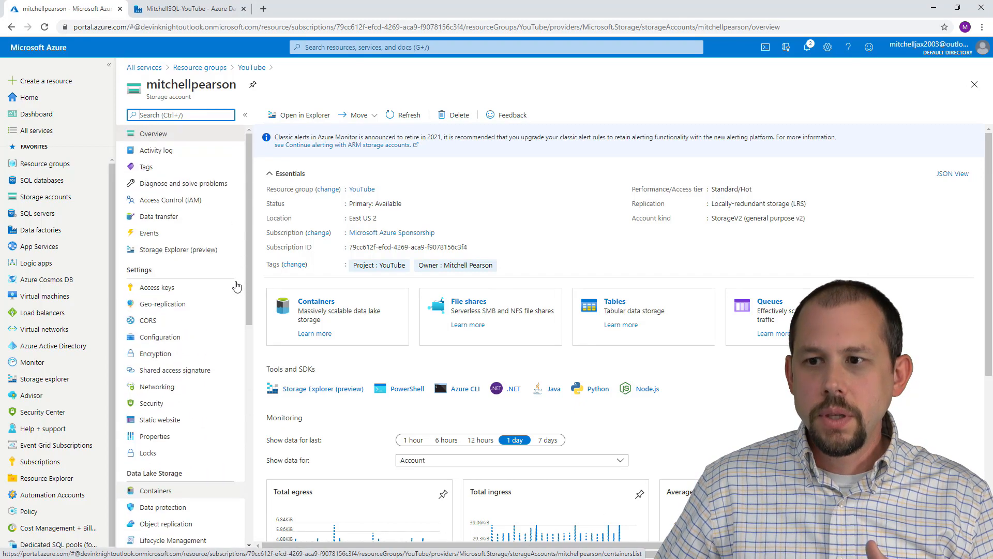
pyautogui.click(166, 387)
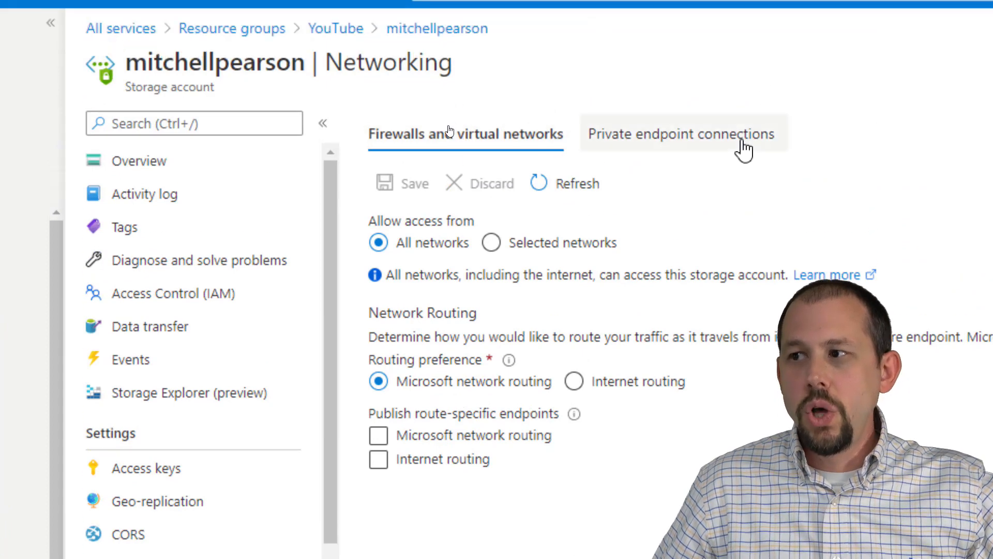
pyautogui.click(711, 157)
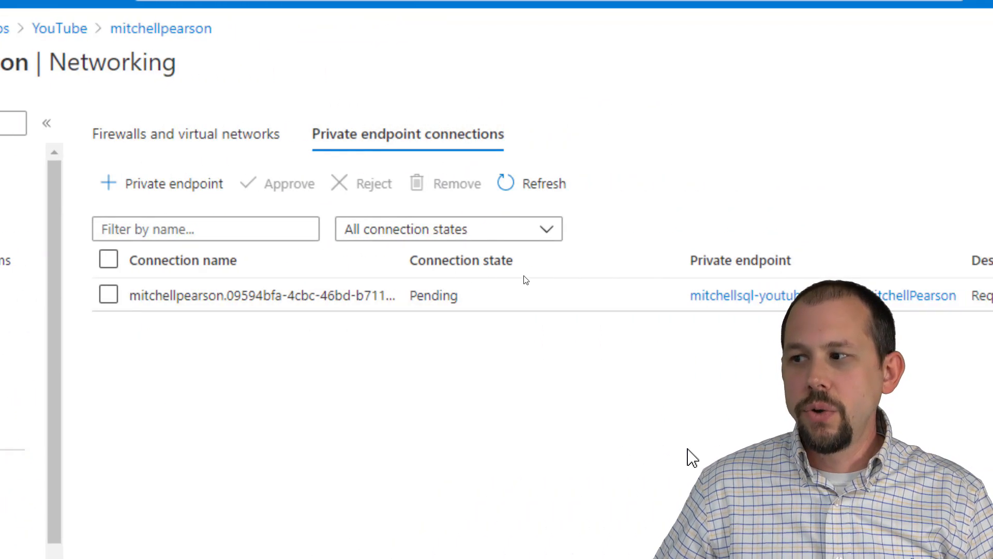
# Approve the storage account's pending private endpoint connection requested by the data factory
pyautogui.click(110, 295)
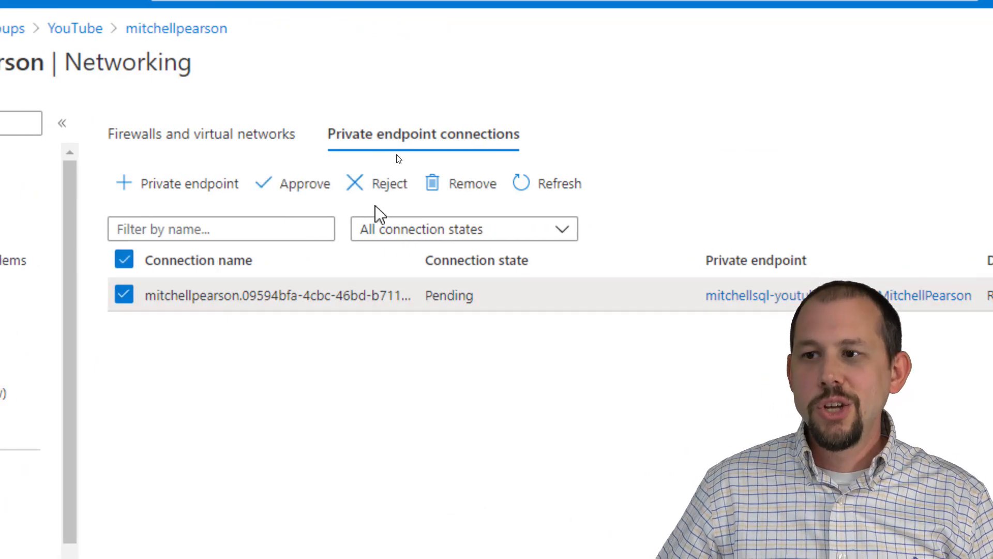
pyautogui.click(305, 188)
pyautogui.click(147, 257)
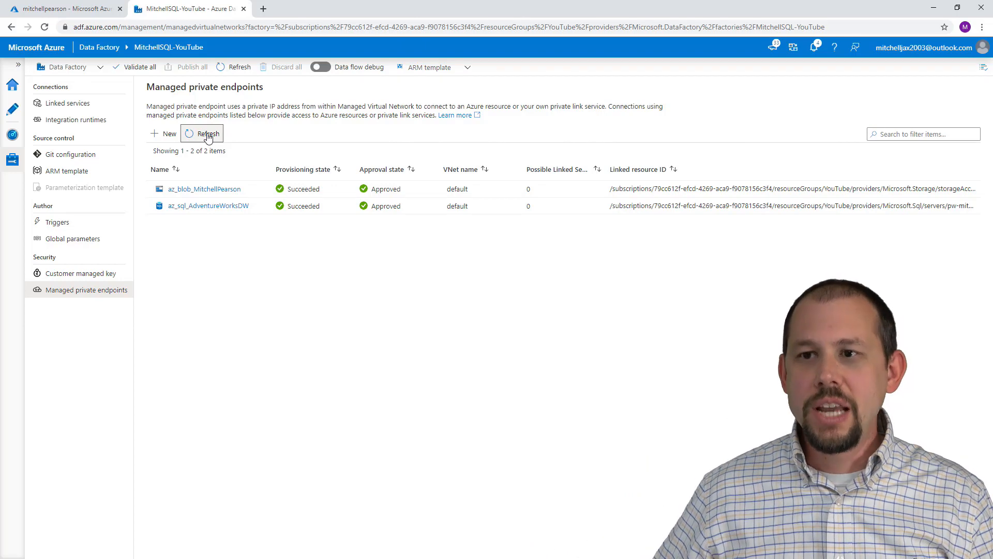
# Show Data Factory's linked services, review the az_sql_AdventureWorksDW connection settings, and close them without changes
pyautogui.click(65, 104)
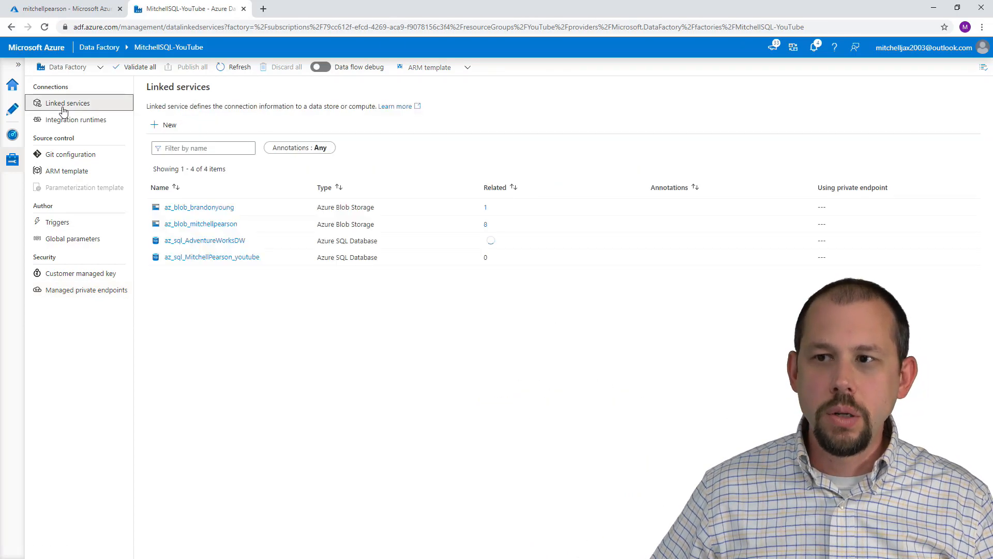
pyautogui.click(220, 244)
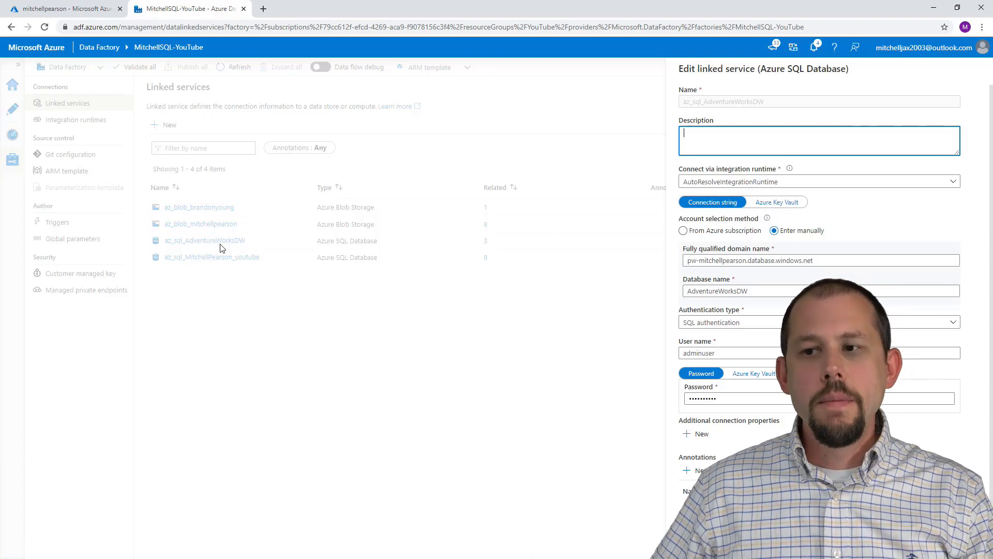
pyautogui.press('Escape')
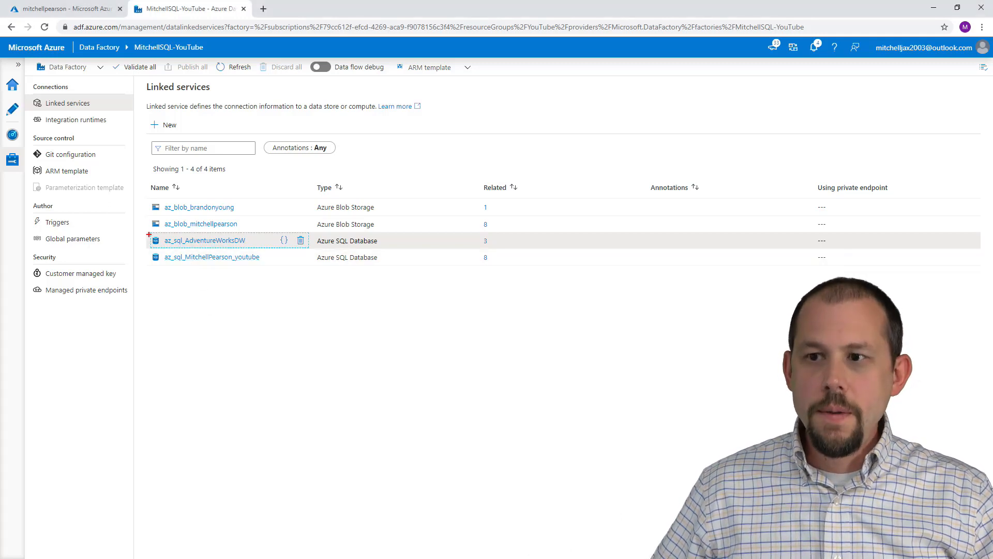
pyautogui.moveTo(145, 232); pyautogui.dragTo(269, 250)
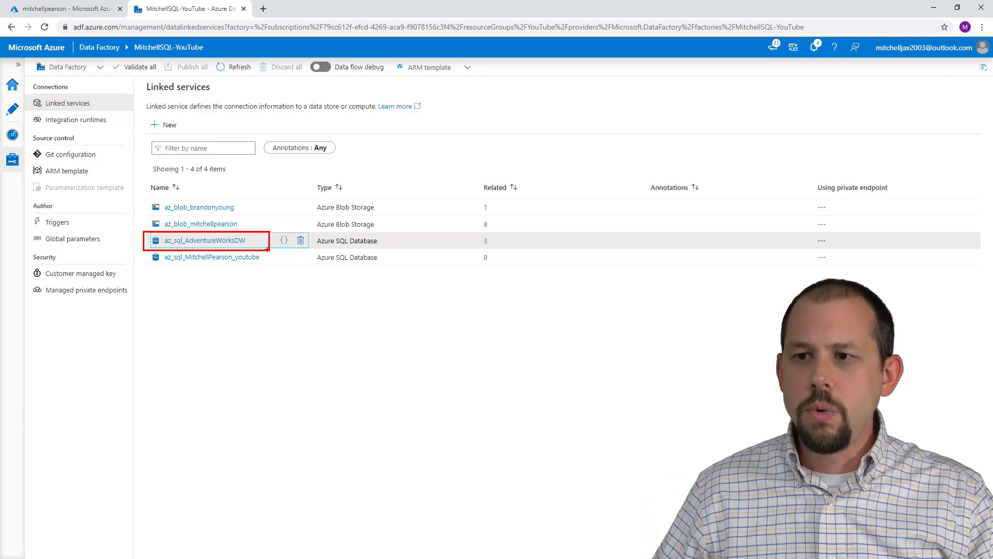
# Test the connection of the az_sql_AdventureWorksDW linked service through AutoResolveIntegrationRuntime and open the details of the test result
pyautogui.click(201, 241)
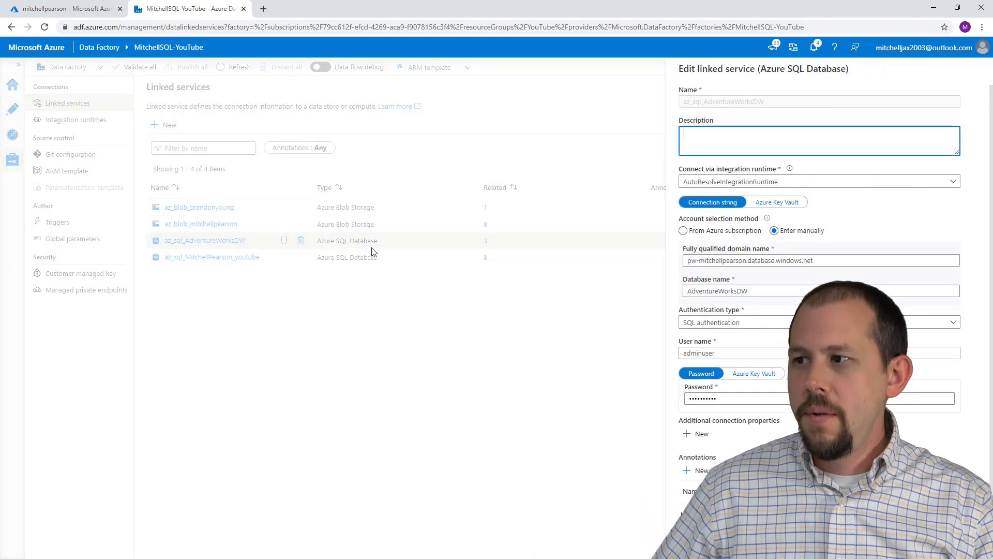
pyautogui.click(682, 514)
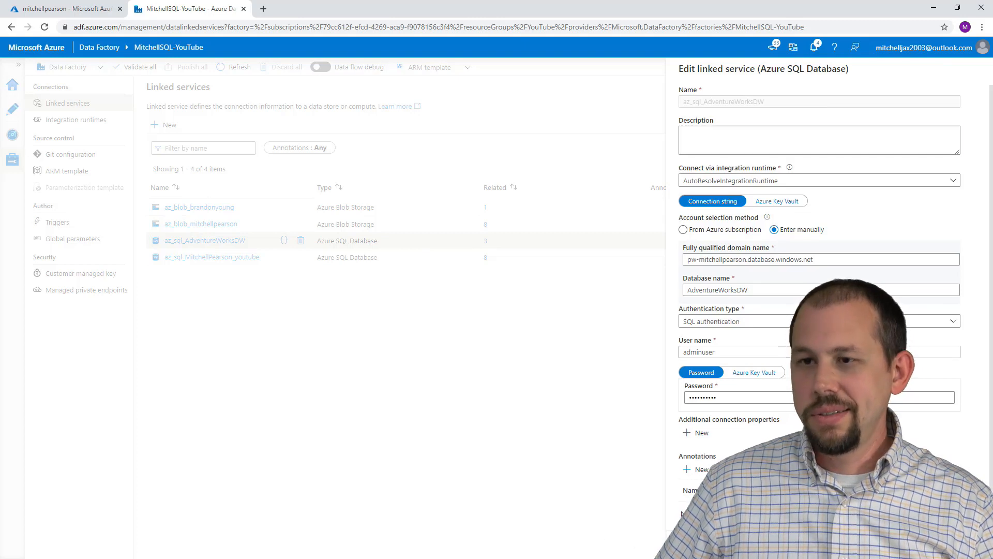
pyautogui.click(906, 546)
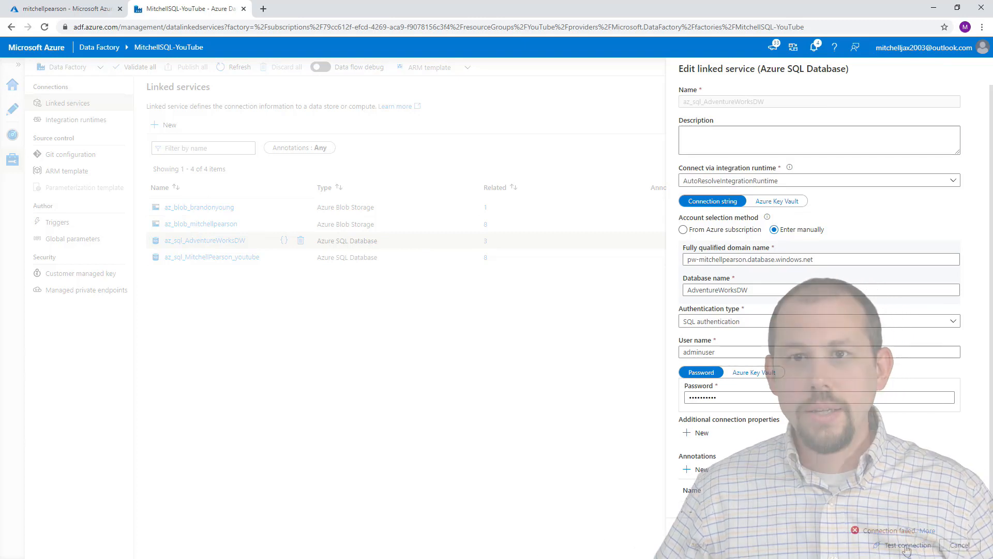
pyautogui.click(930, 531)
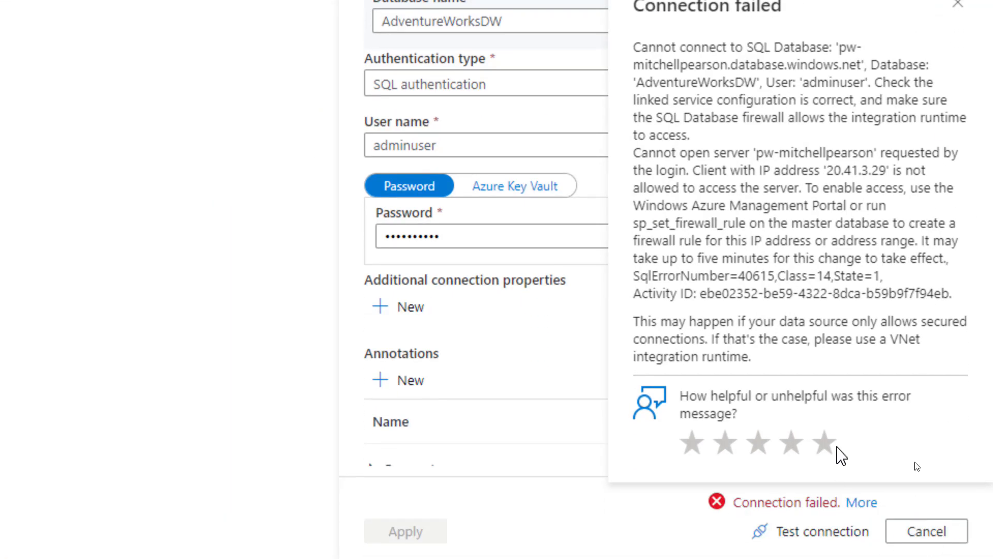
# Set the az_sql_AdventureWorksDW linked service to connect via AzureIR-ManagedVNet (Managed Virtual Network) and test its connection
pyautogui.click(958, 92)
pyautogui.scroll(3, 843, 77)
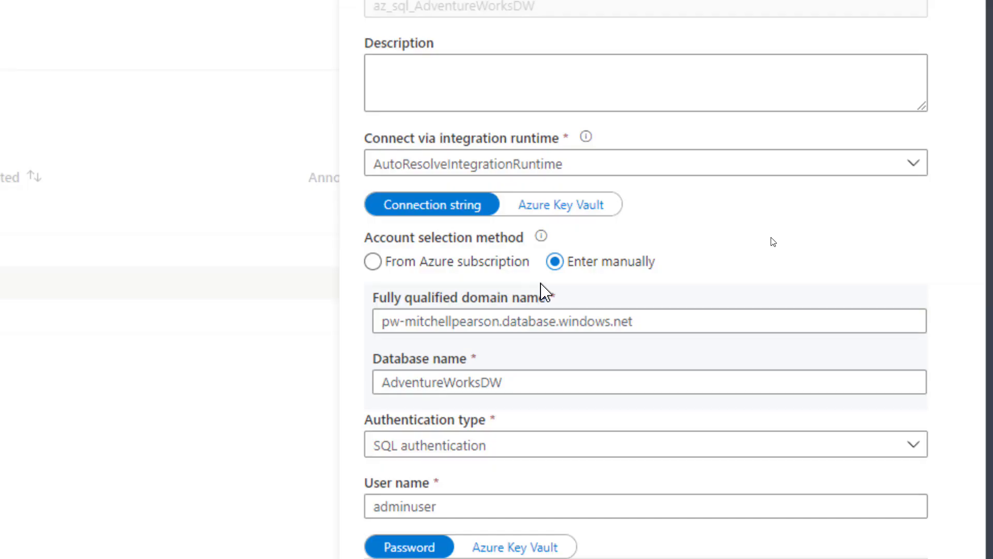
pyautogui.click(576, 170)
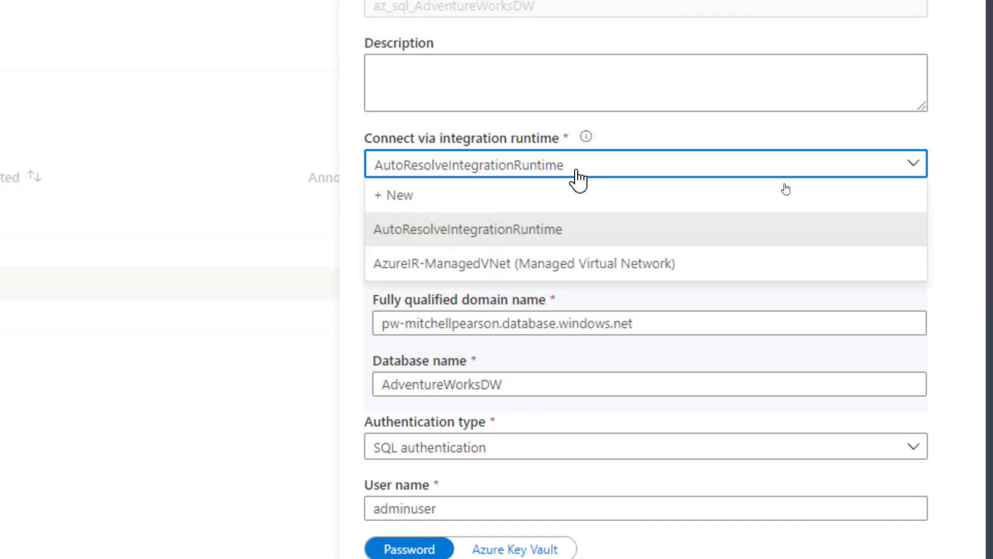
pyautogui.click(594, 263)
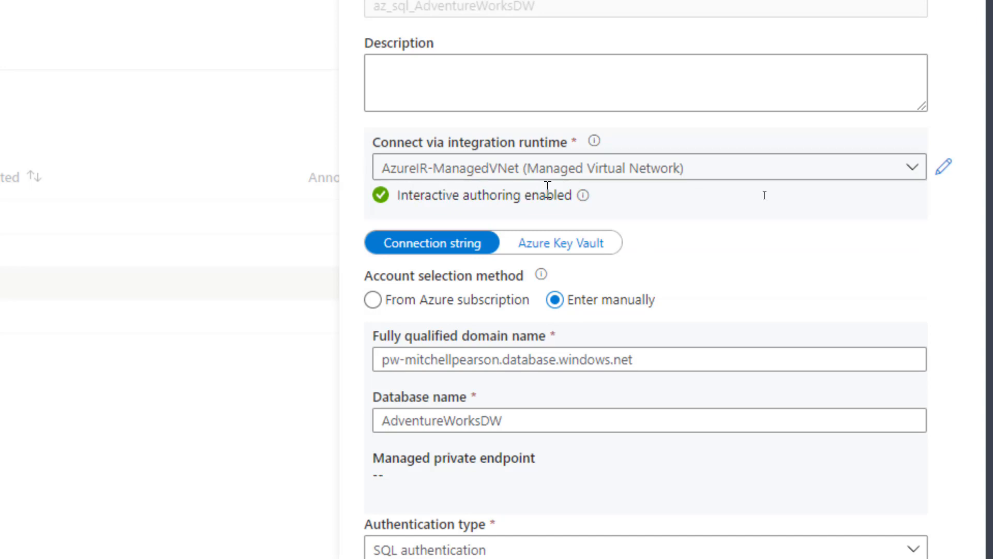
pyautogui.moveTo(588, 202)
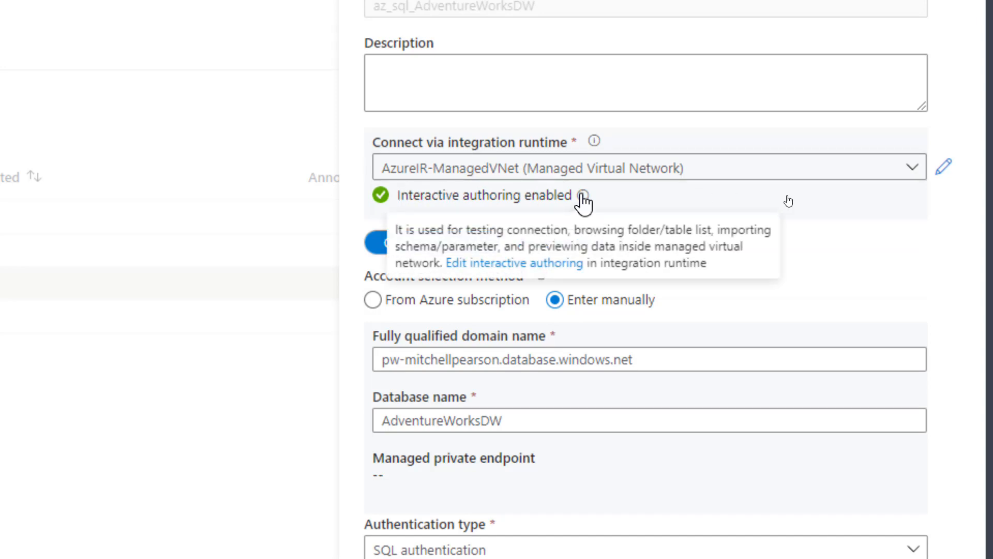
pyautogui.scroll(-2, 621, 371)
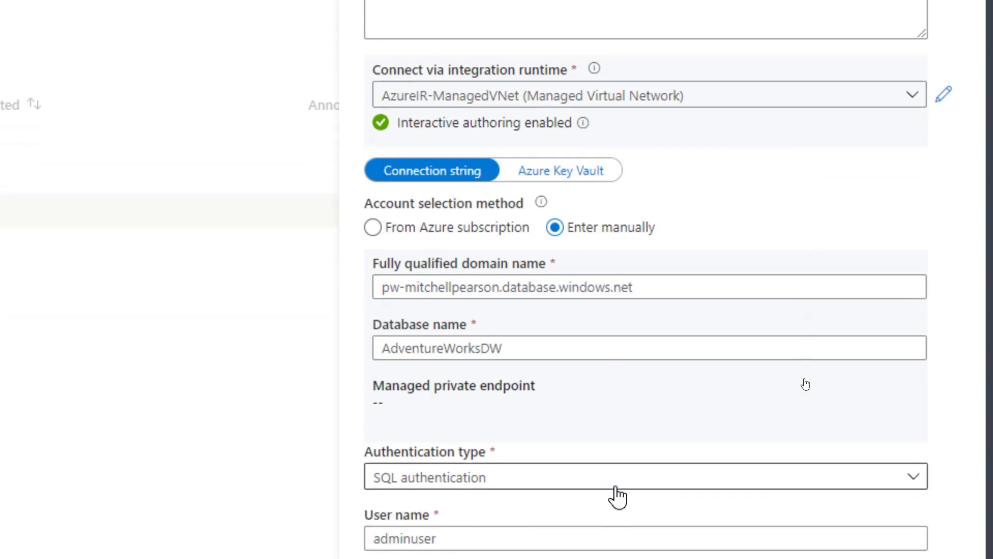
pyautogui.scroll(-5, 506, 492)
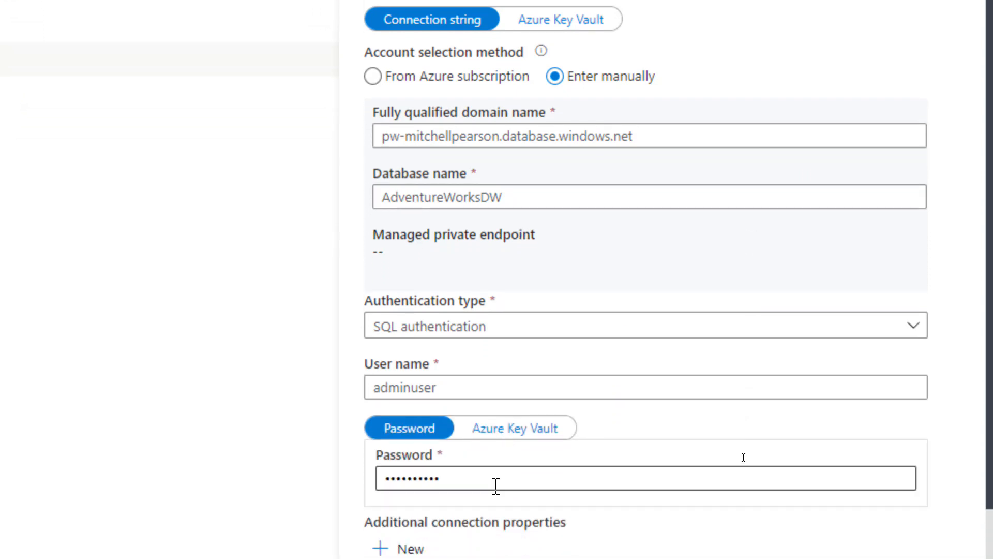
pyautogui.scroll(-1, 512, 492)
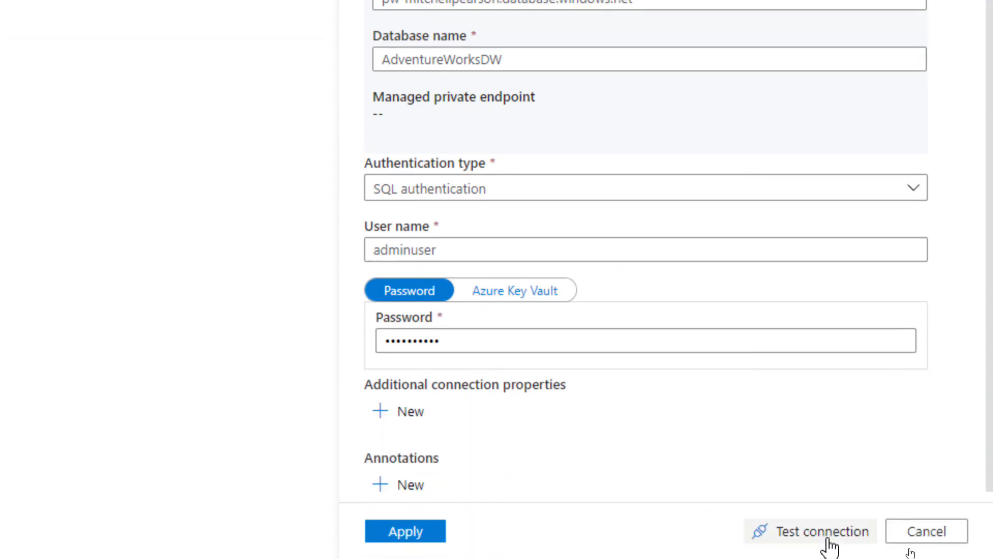
pyautogui.click(822, 533)
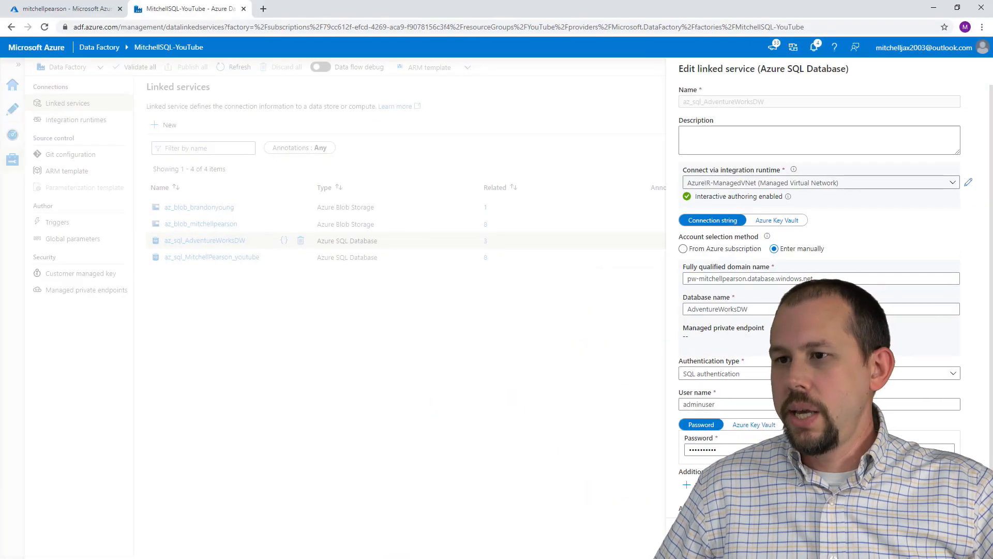
# Discard the unsaved linked service changes and show the data factory's integration runtimes
pyautogui.click(339, 424)
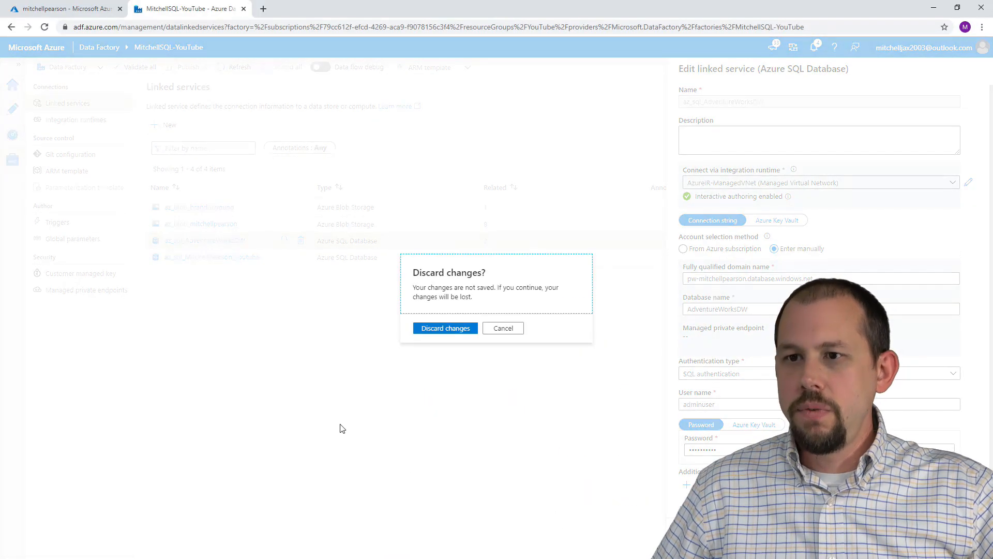
pyautogui.click(449, 328)
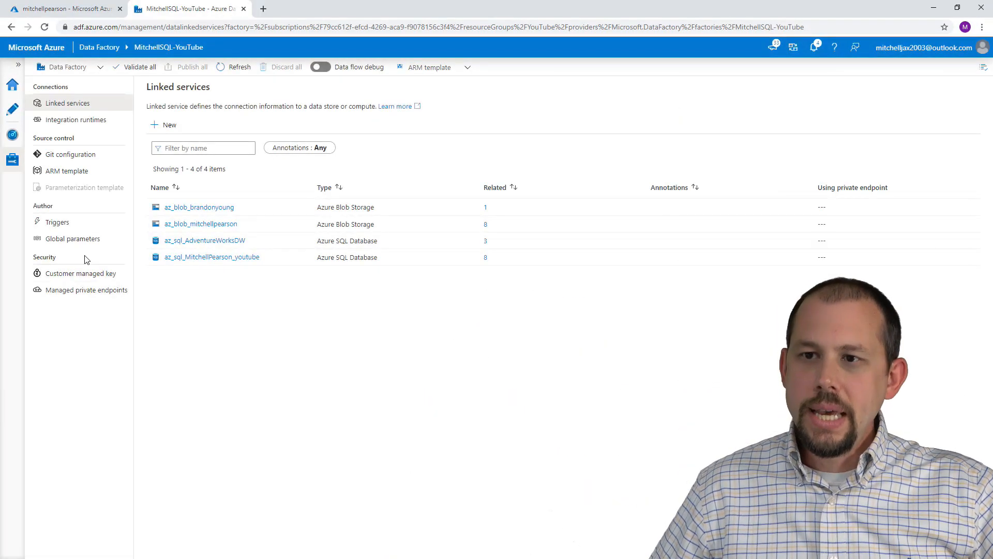
pyautogui.click(72, 127)
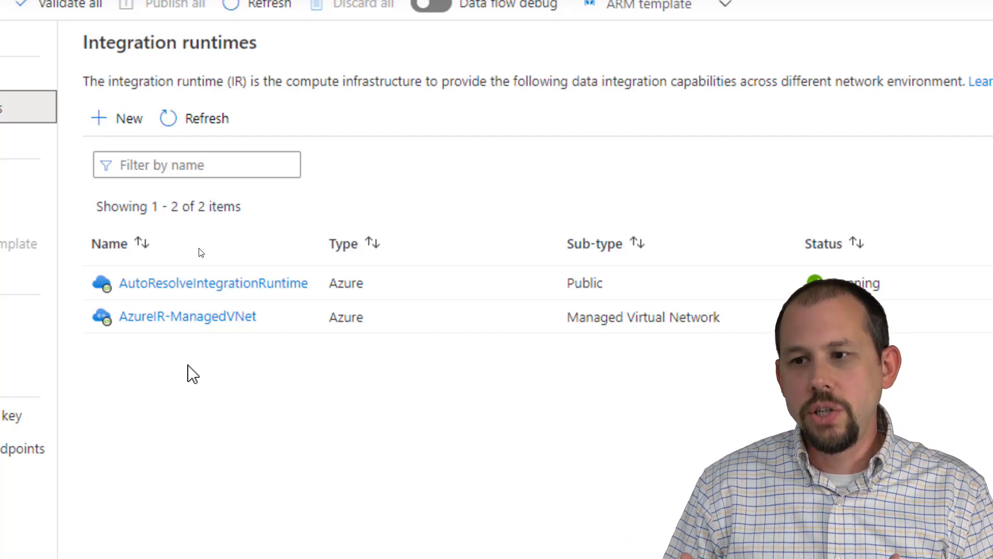
pyautogui.moveTo(311, 283)
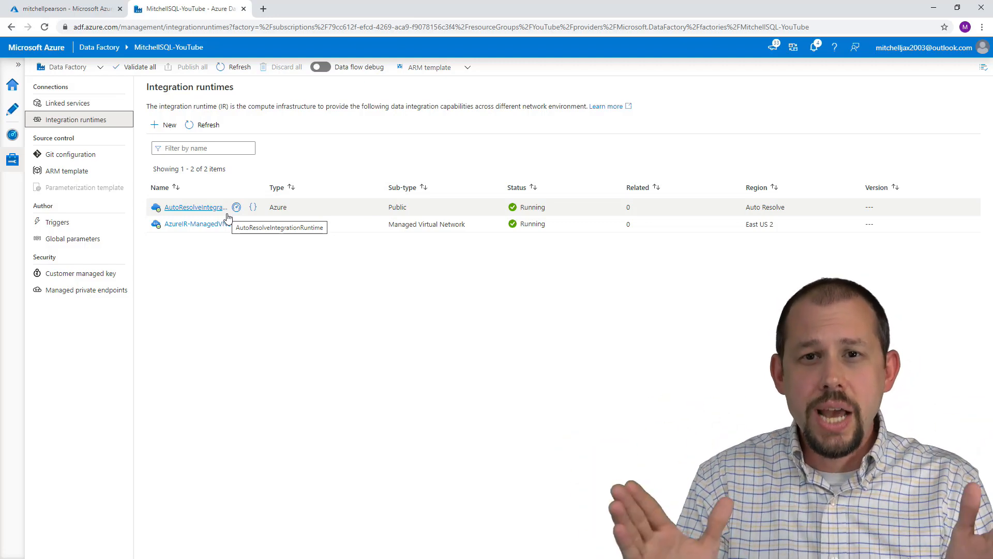
# In the Azure portal, preview Selected networks access in the storage account's firewall settings, and discard the edit by returning to the YouTube resource group
pyautogui.click(67, 9)
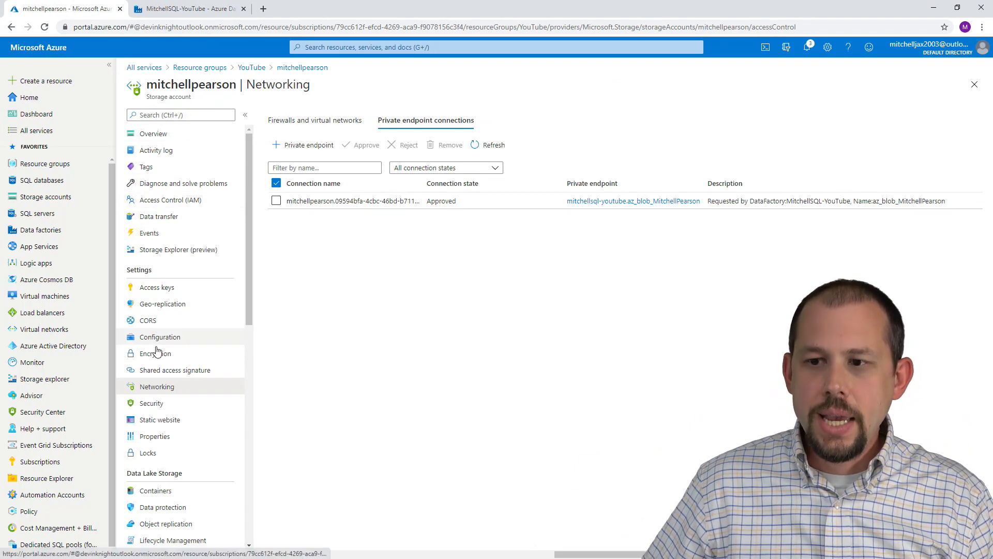
pyautogui.click(316, 119)
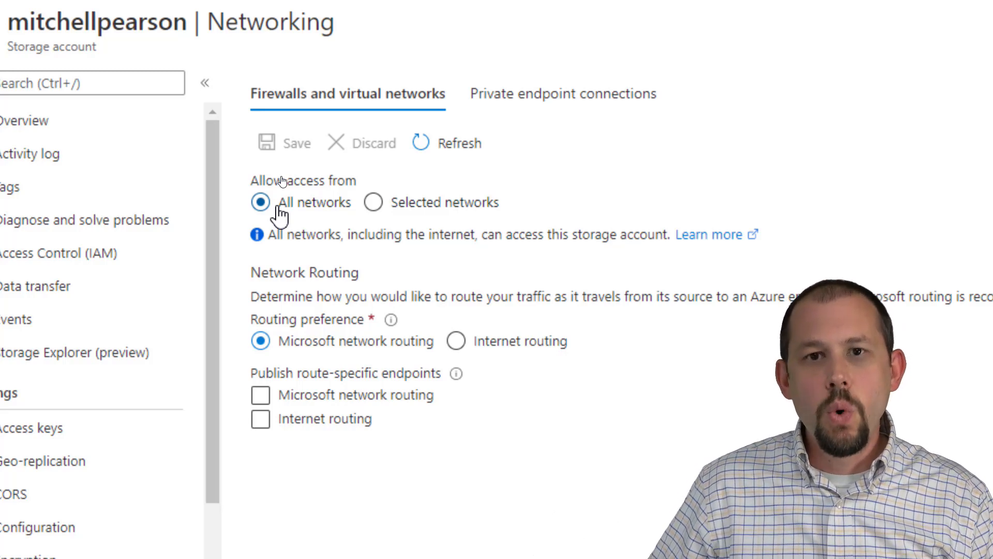
pyautogui.click(373, 205)
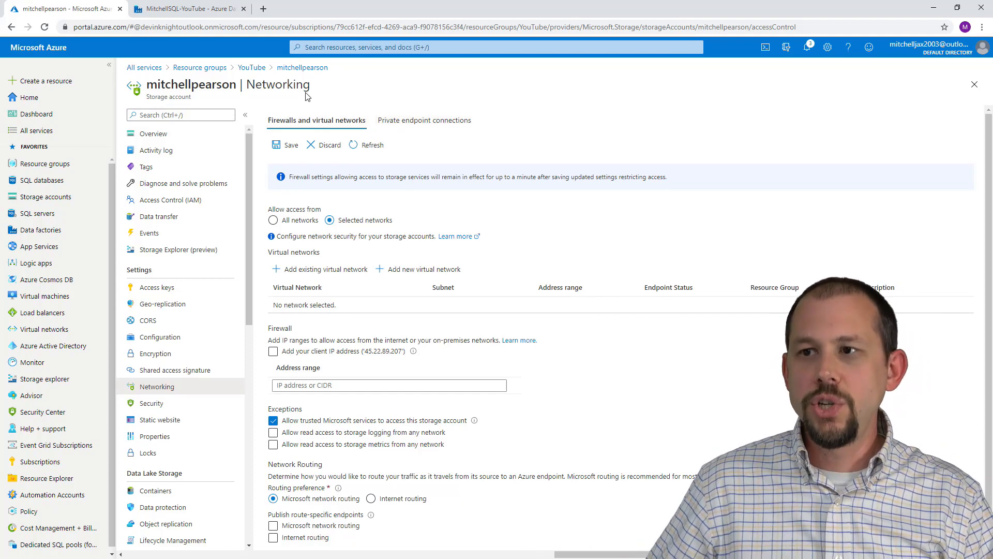
pyautogui.click(251, 68)
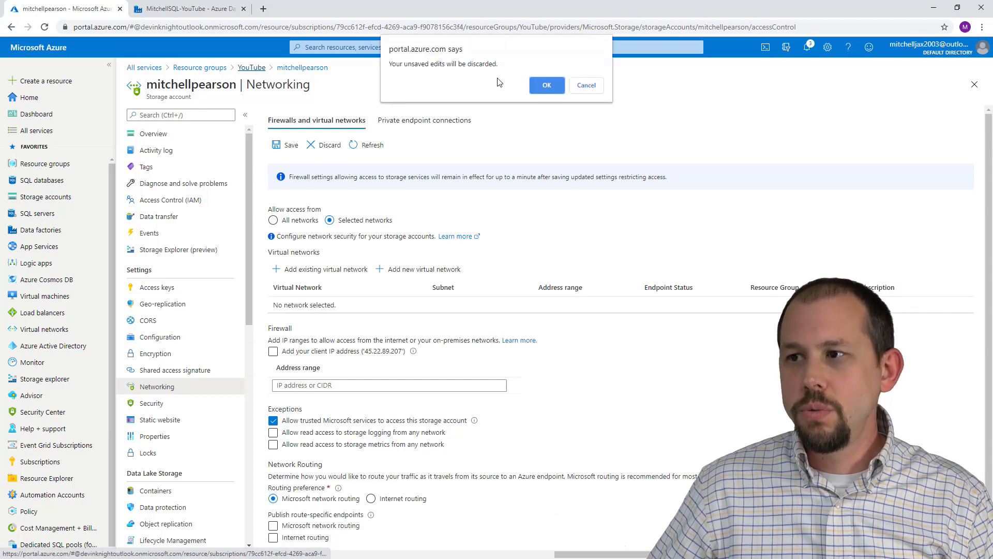
pyautogui.click(545, 84)
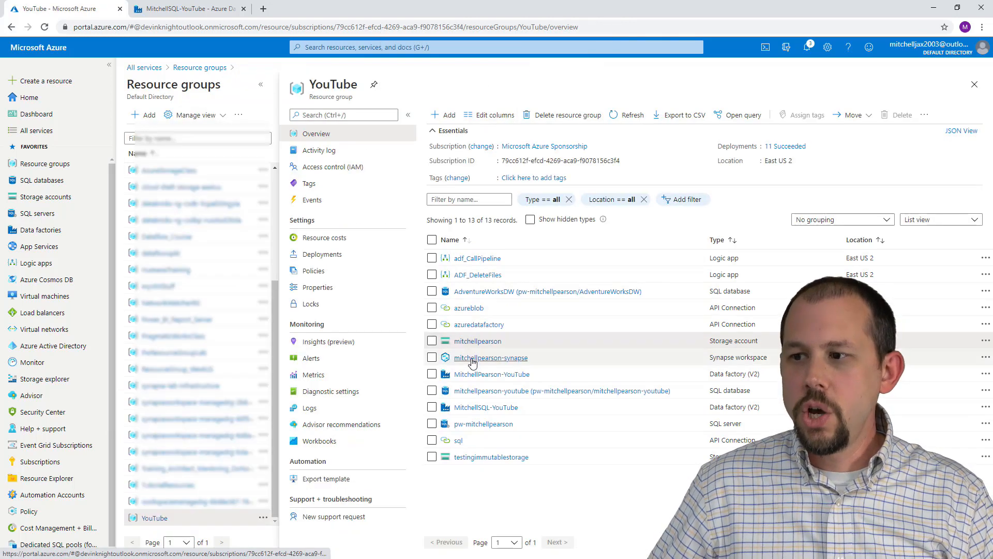
# Open the Synapse workspace from the YouTube resource group and launch Synapse Studio for it
pyautogui.click(473, 359)
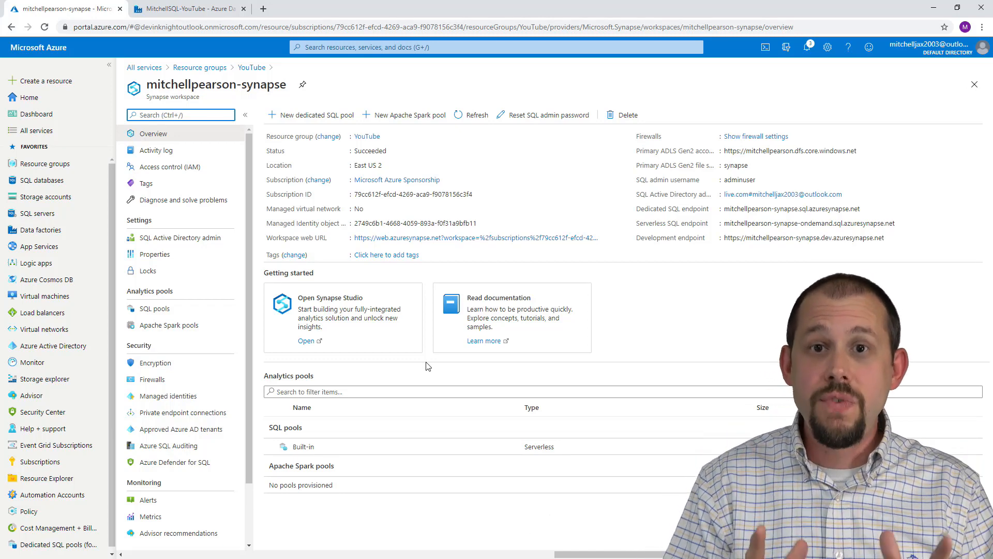
pyautogui.click(344, 298)
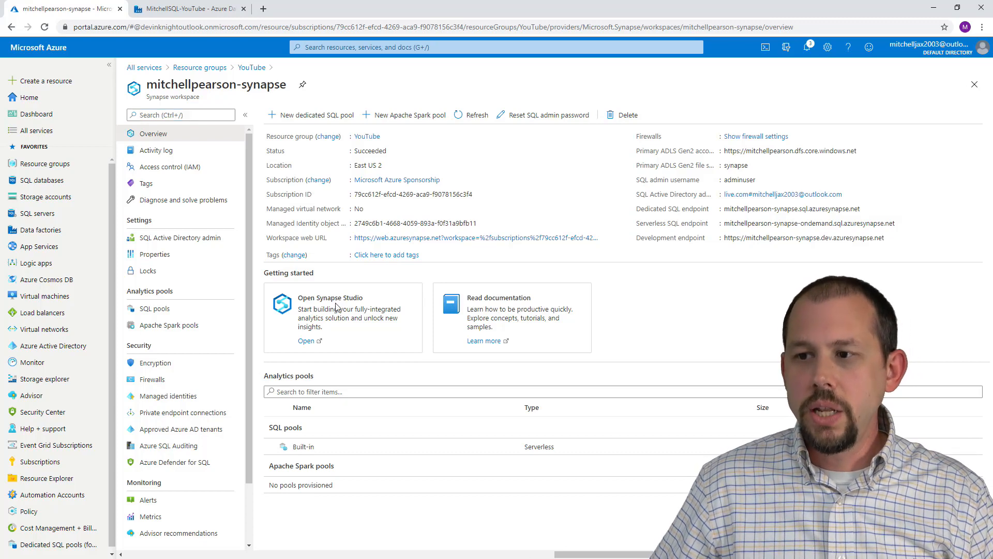
pyautogui.click(305, 341)
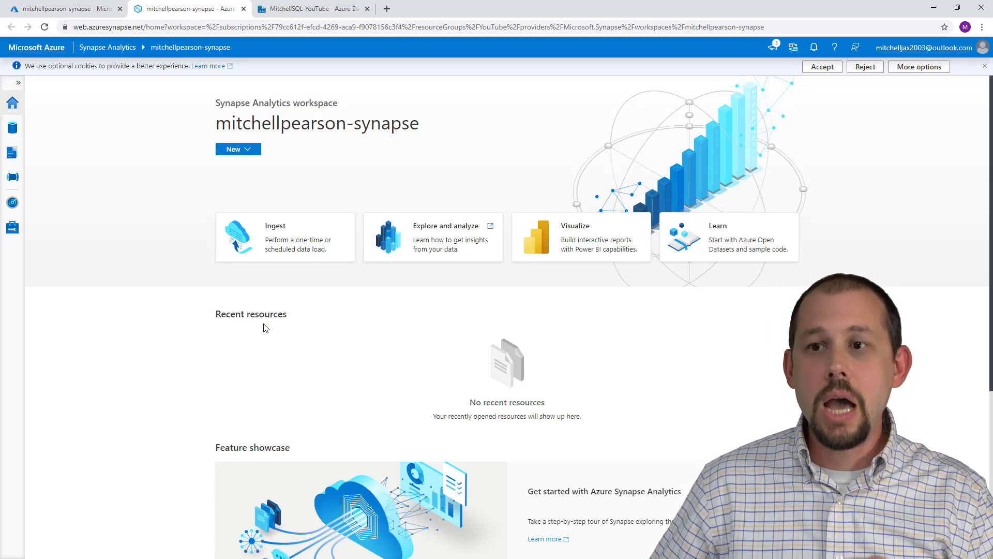
# Show the Synapse workspace's integration runtimes, widen the Name column to read full names, and check the runtime's sub-type
pyautogui.click(18, 82)
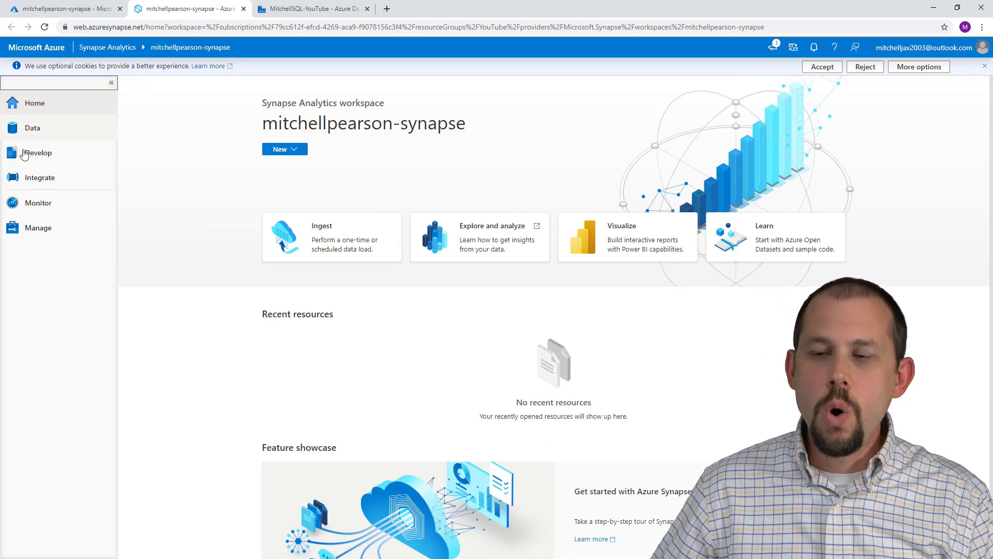
pyautogui.click(33, 233)
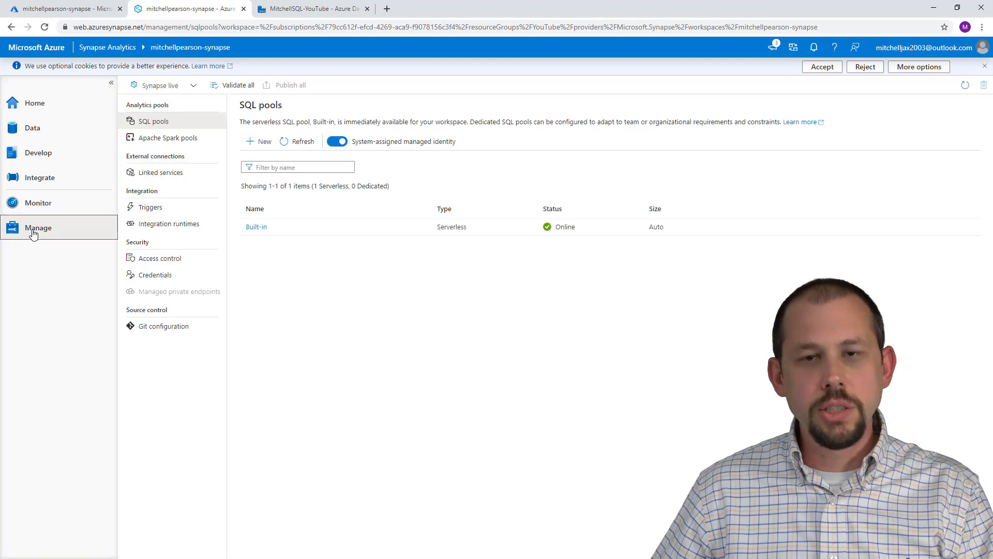
pyautogui.click(162, 226)
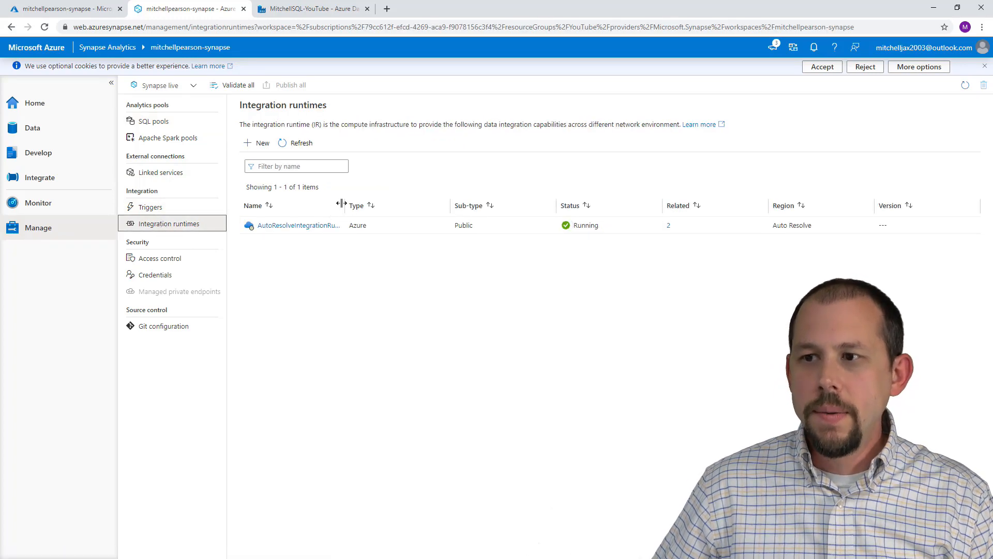
pyautogui.moveTo(341, 203); pyautogui.dragTo(383, 204)
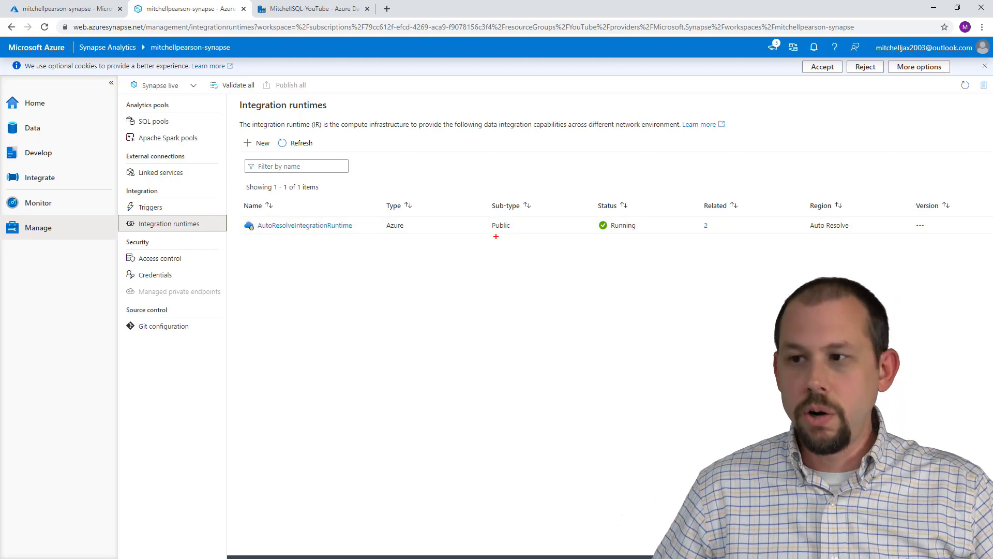
pyautogui.moveTo(474, 195); pyautogui.dragTo(544, 257)
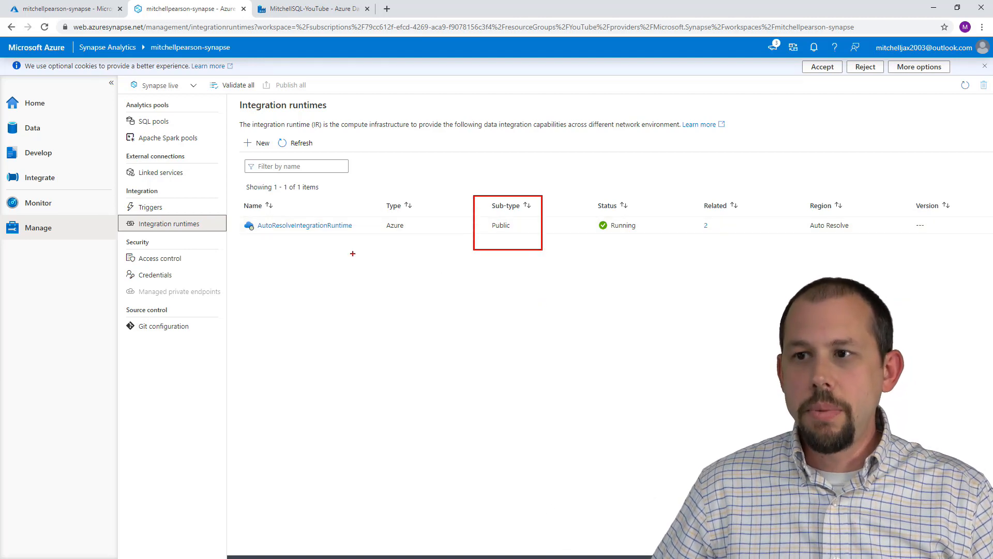
pyautogui.press('Escape')
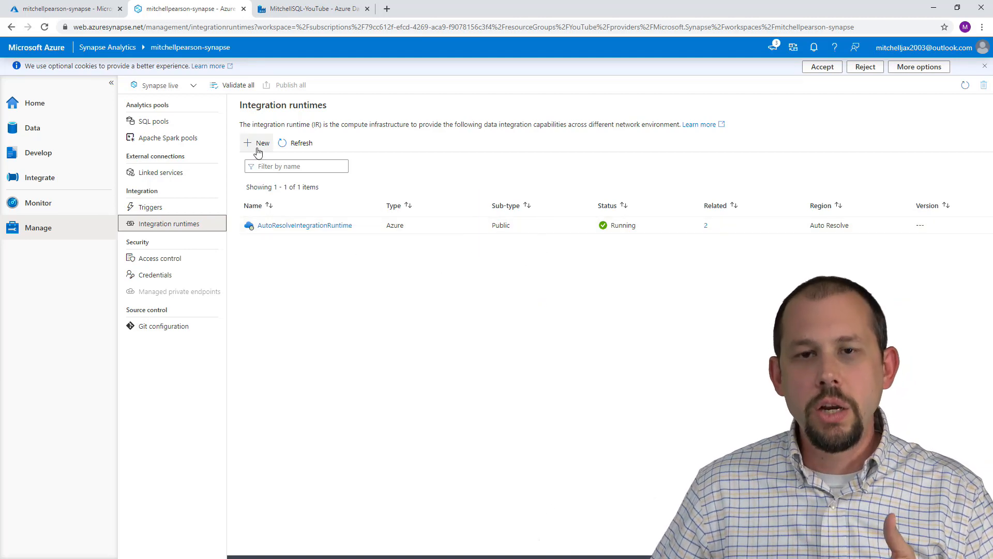
# Open the setup of a new Azure integration runtime in Synapse to check its virtual network configuration option
pyautogui.click(259, 144)
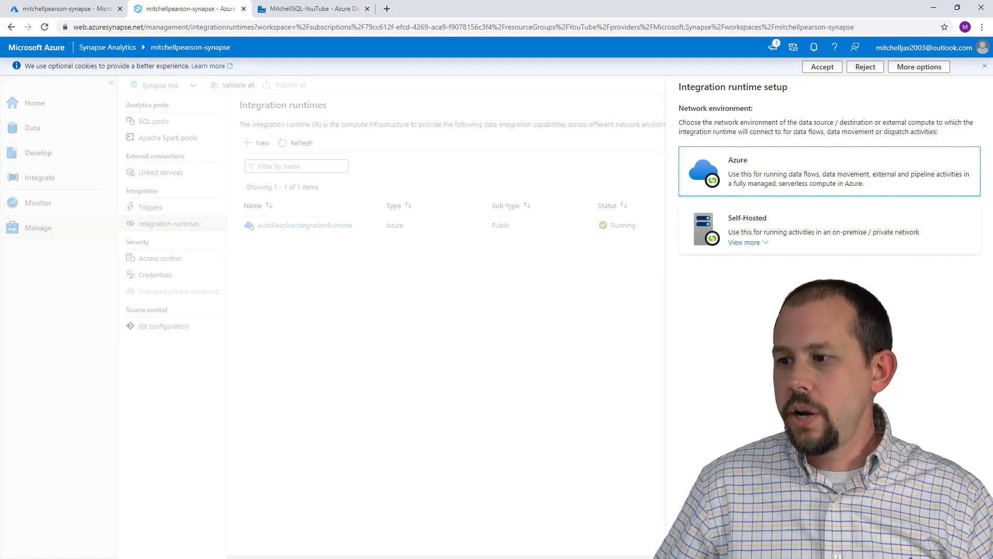
pyautogui.click(700, 543)
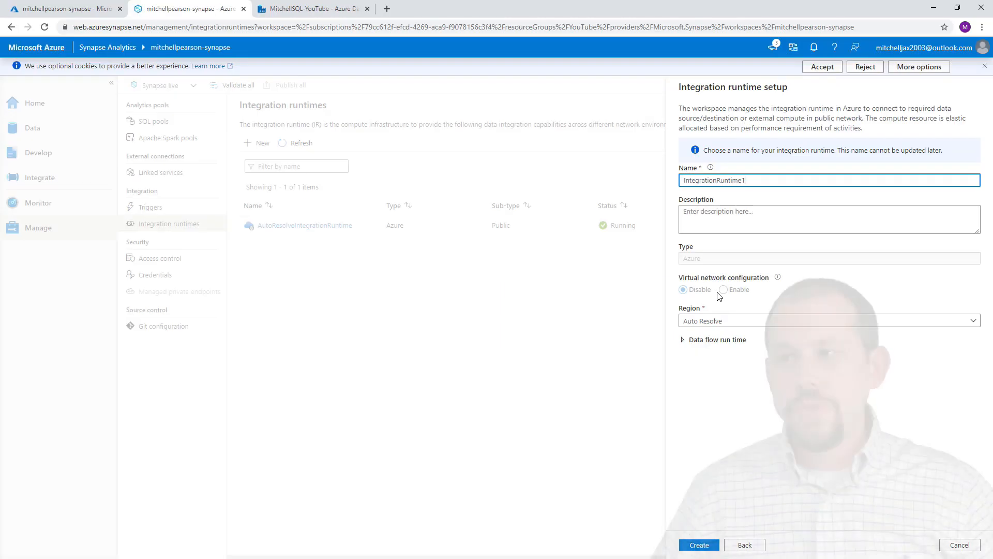
# Switch to the Azure portal and search the Marketplace for Synapse as a new resource
pyautogui.click(78, 9)
pyautogui.click(62, 86)
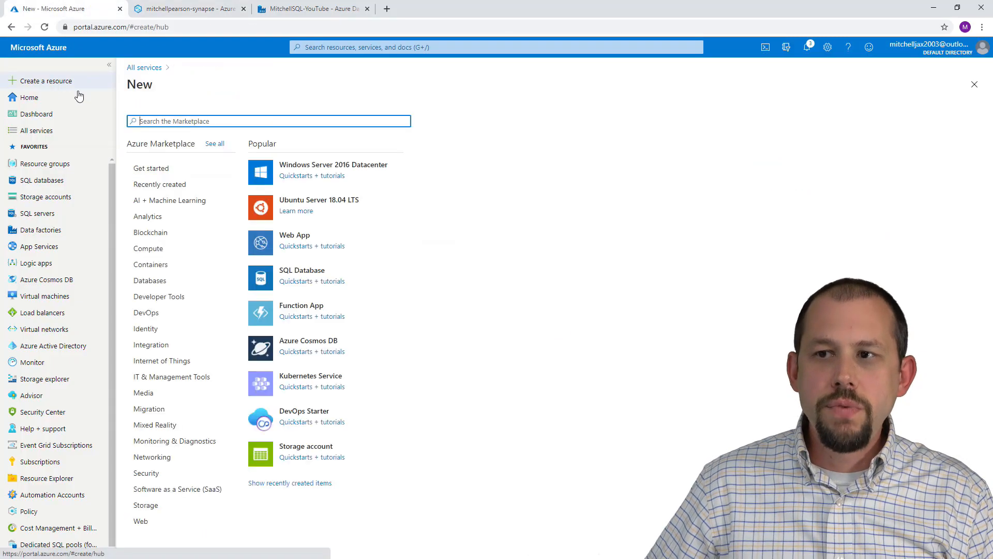
pyautogui.click(172, 120)
pyautogui.write('Synapse')
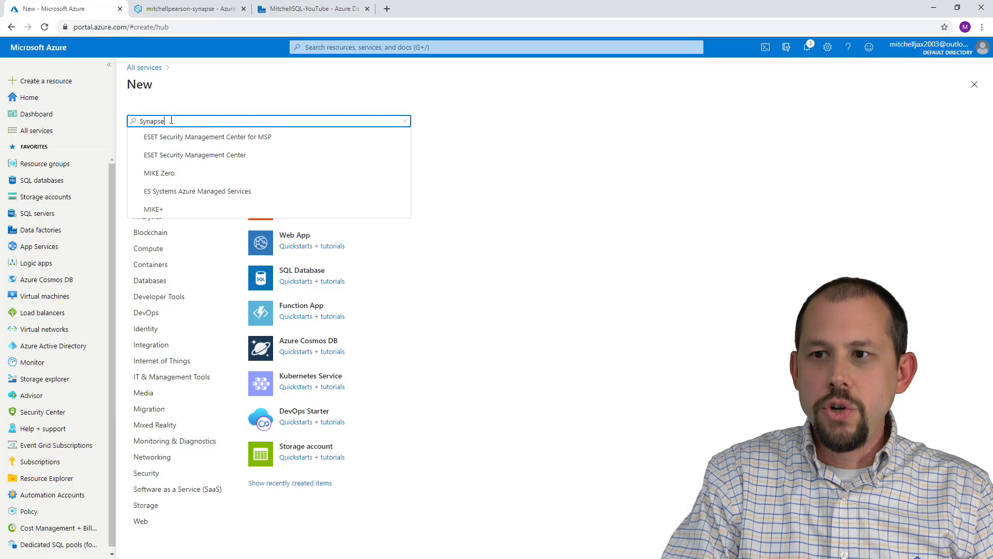
pyautogui.press('Return')
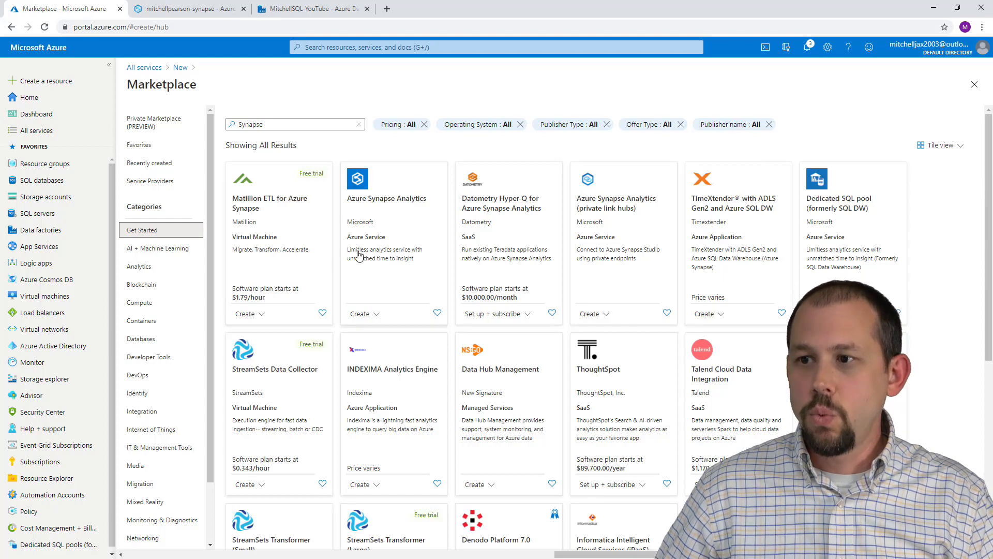
# Start creating an Azure Synapse Analytics workspace and show its networking settings with the managed virtual network option
pyautogui.click(401, 244)
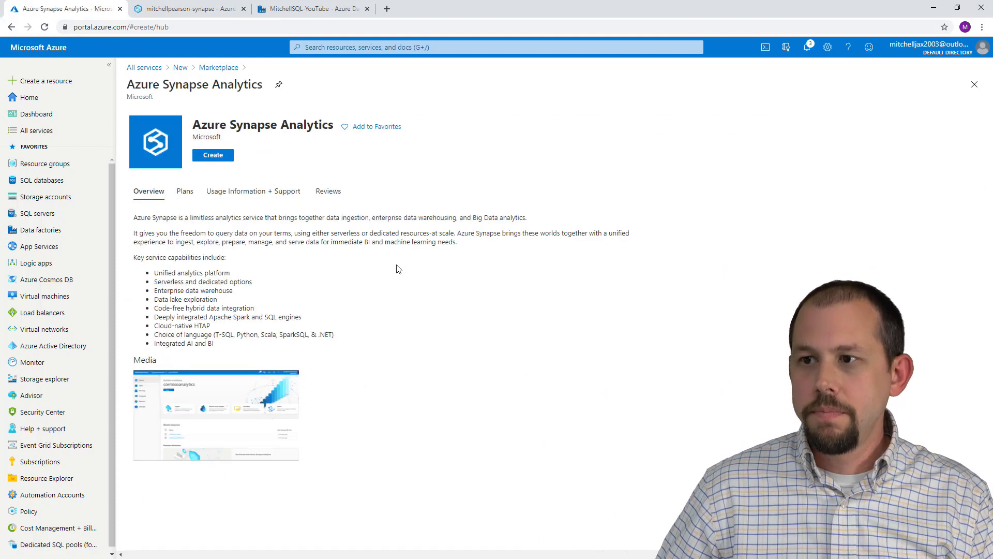
pyautogui.click(214, 155)
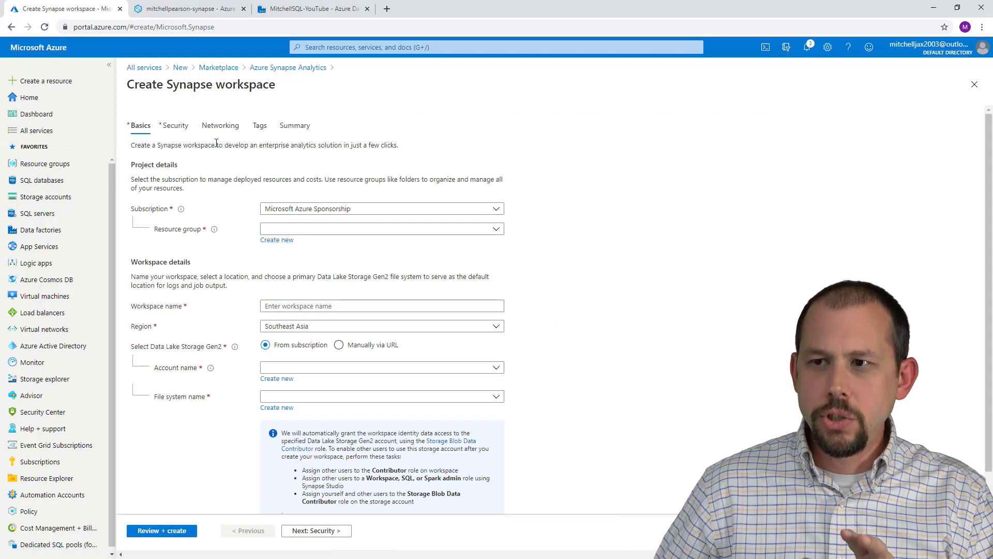
pyautogui.click(214, 130)
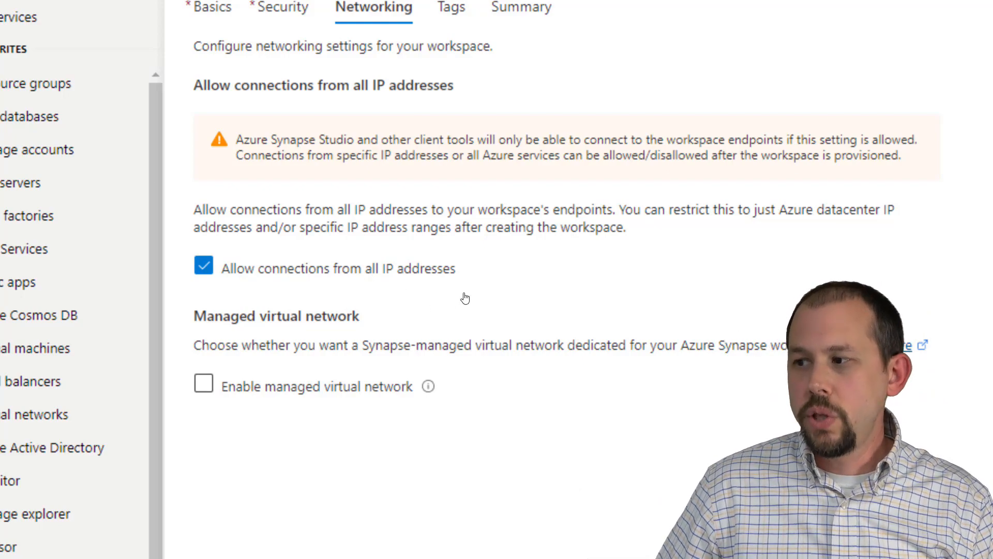
# Open the documentation on Synapse managed virtual networks and read through to the section on creating a workspace with one
pyautogui.click(861, 344)
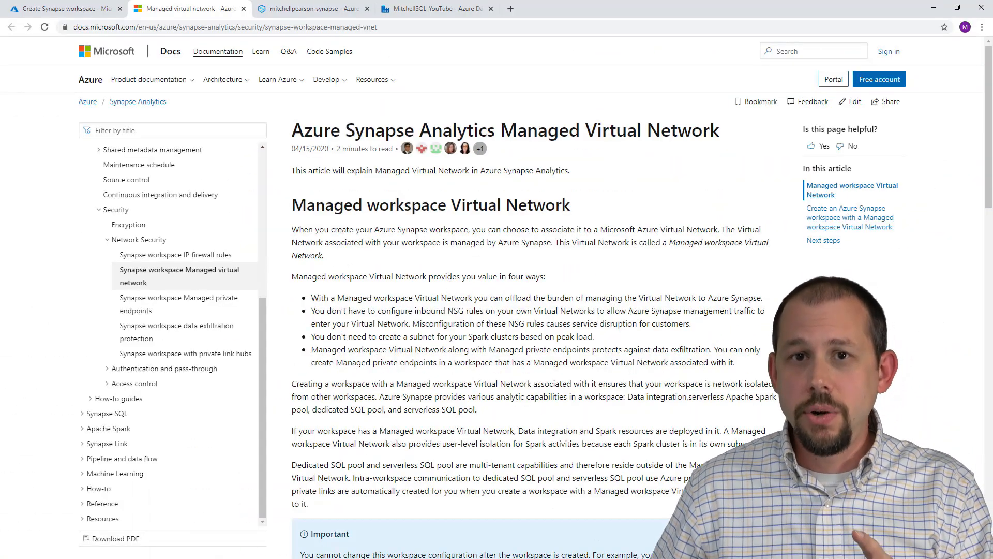
pyautogui.scroll(-4, 452, 282)
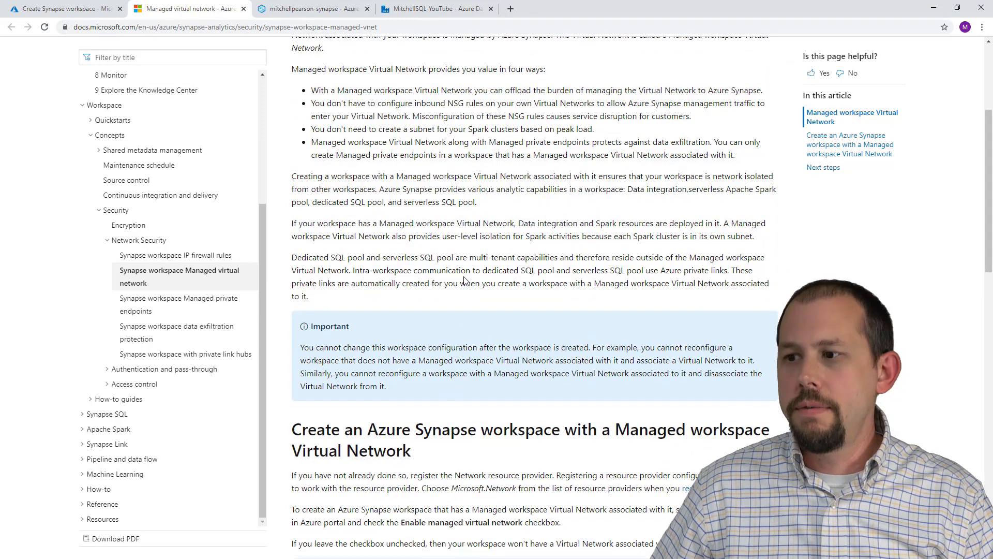
pyautogui.scroll(-4, 464, 280)
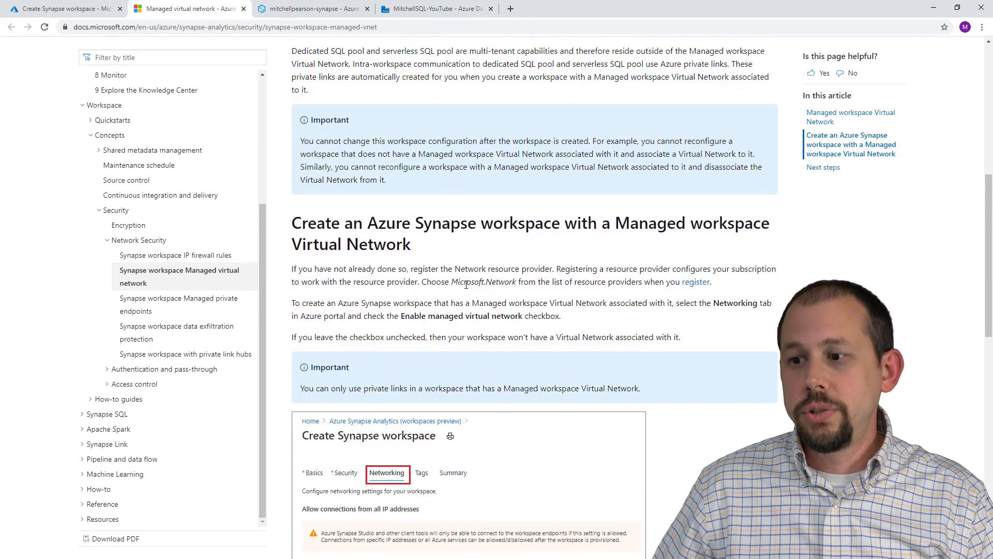